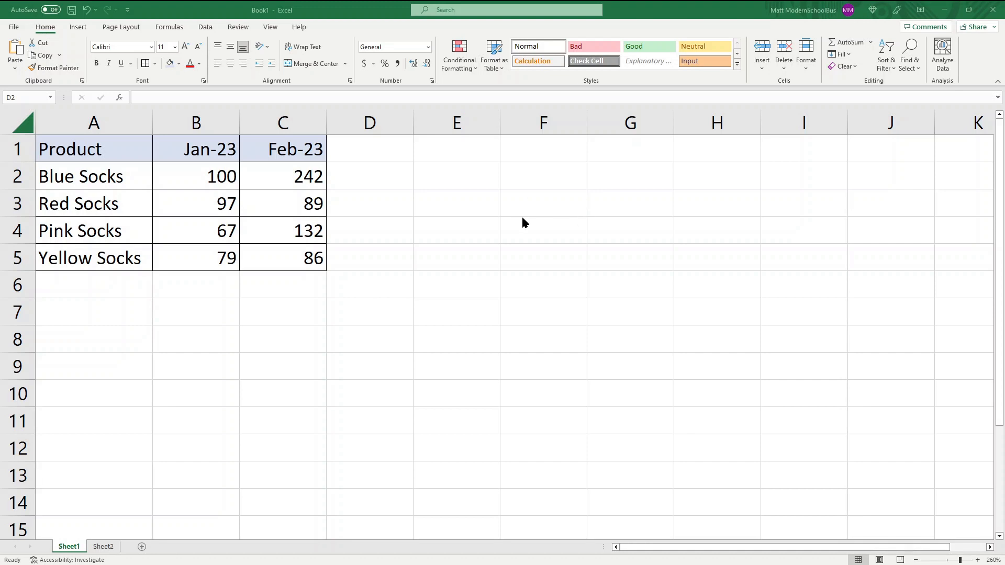
Enter the formula =B2+C2 in D2 to add the January and February values for Blue Socks
click(389, 179)
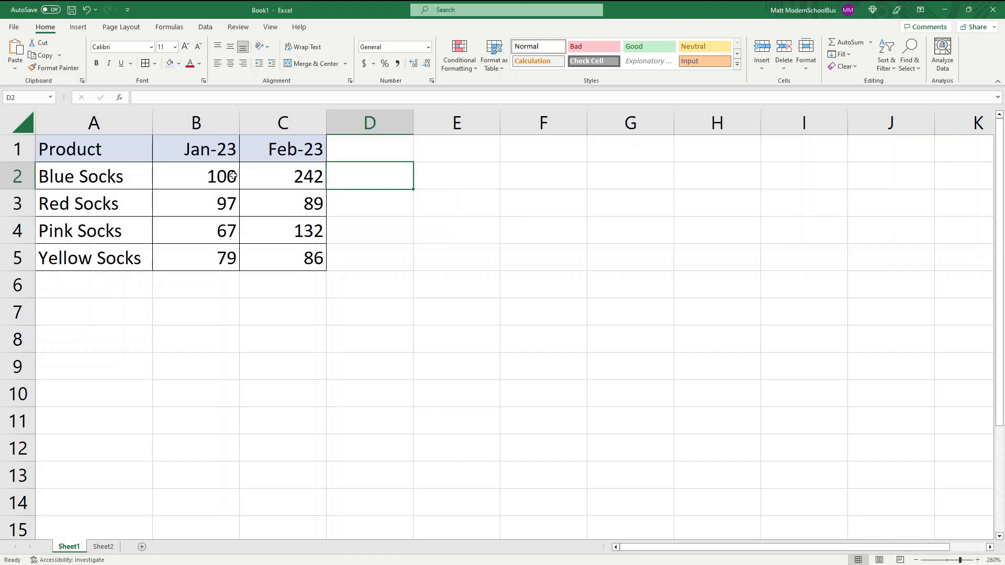
click(201, 176)
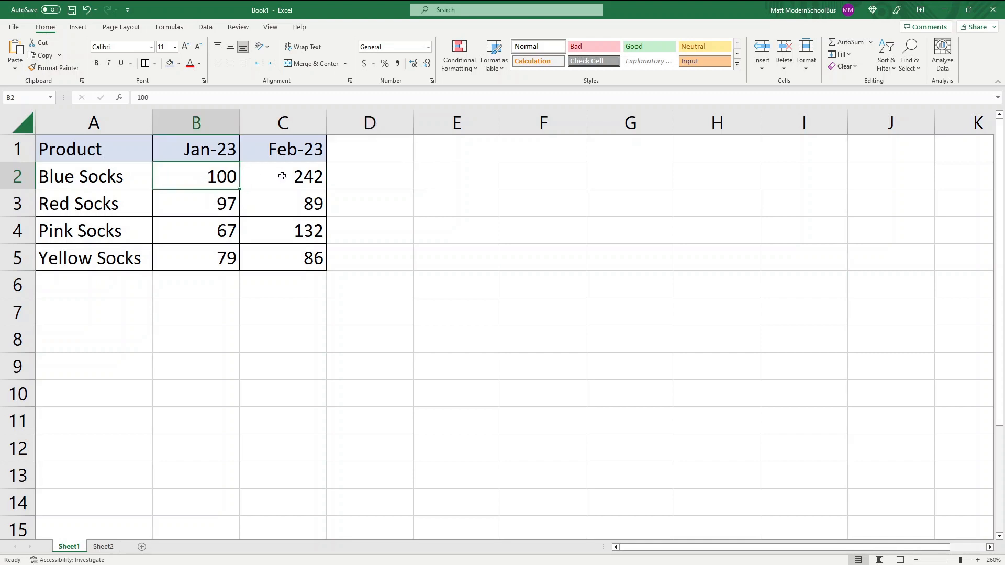
click(300, 176)
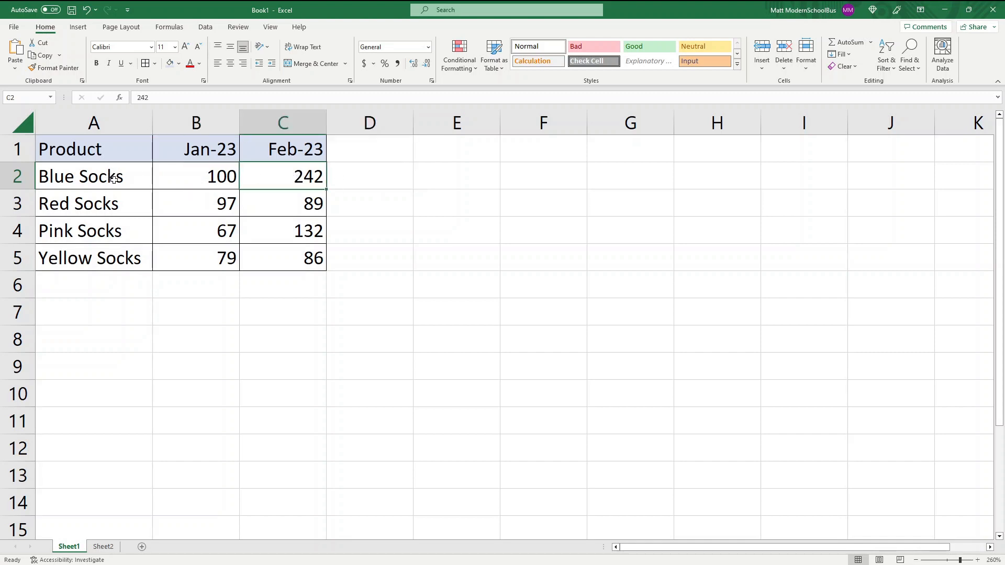
click(148, 181)
click(384, 177)
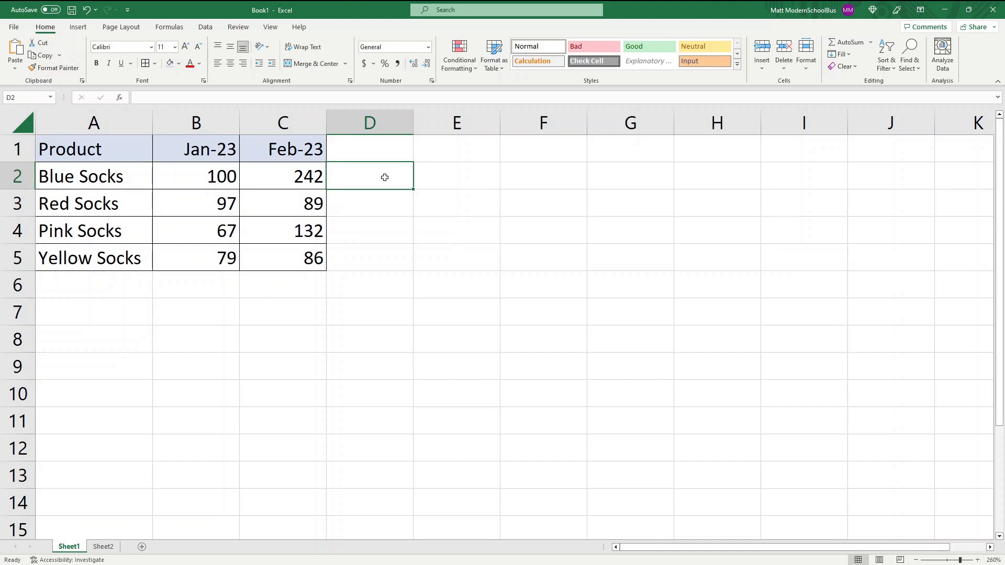
text(=)
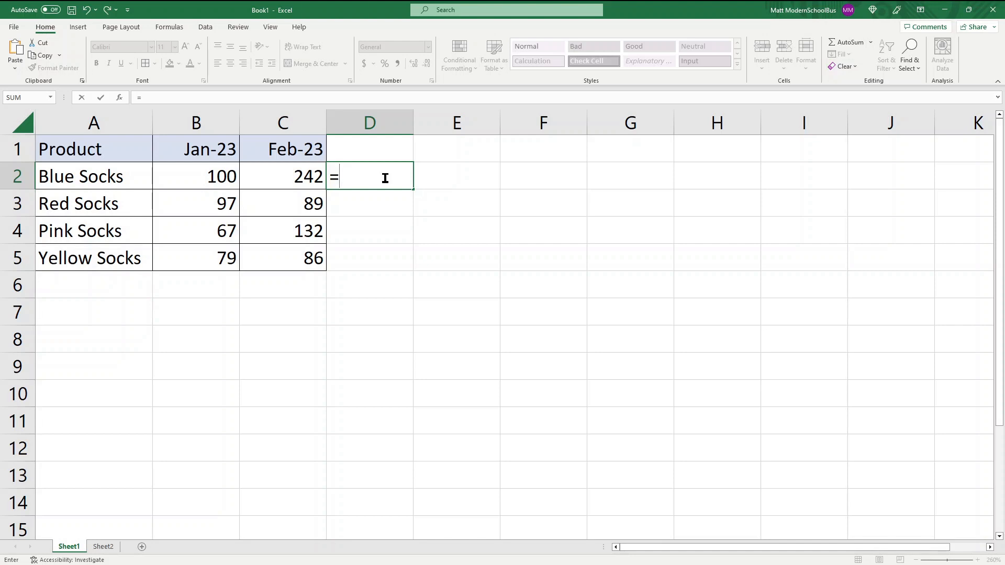
text(B2)
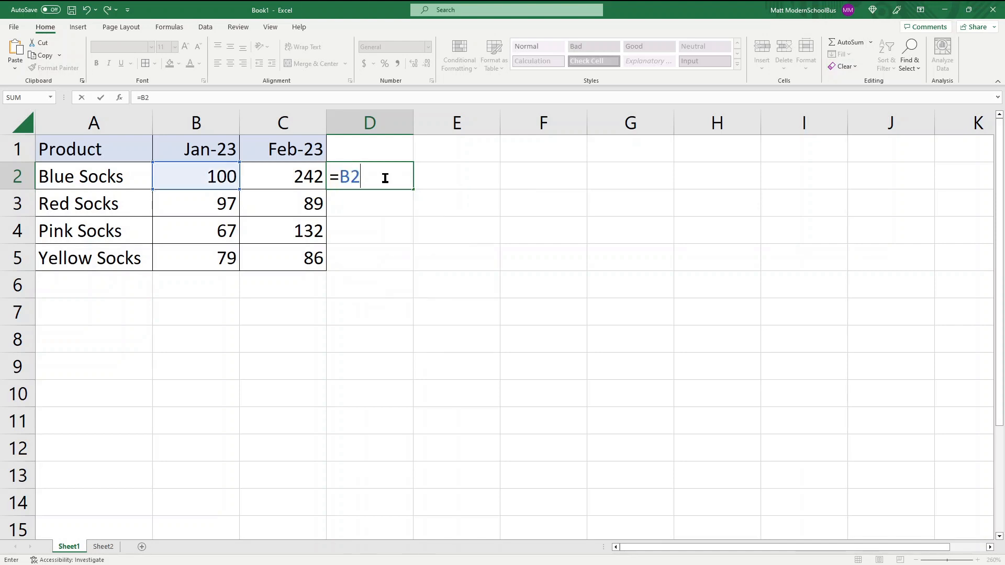
text(+C2)
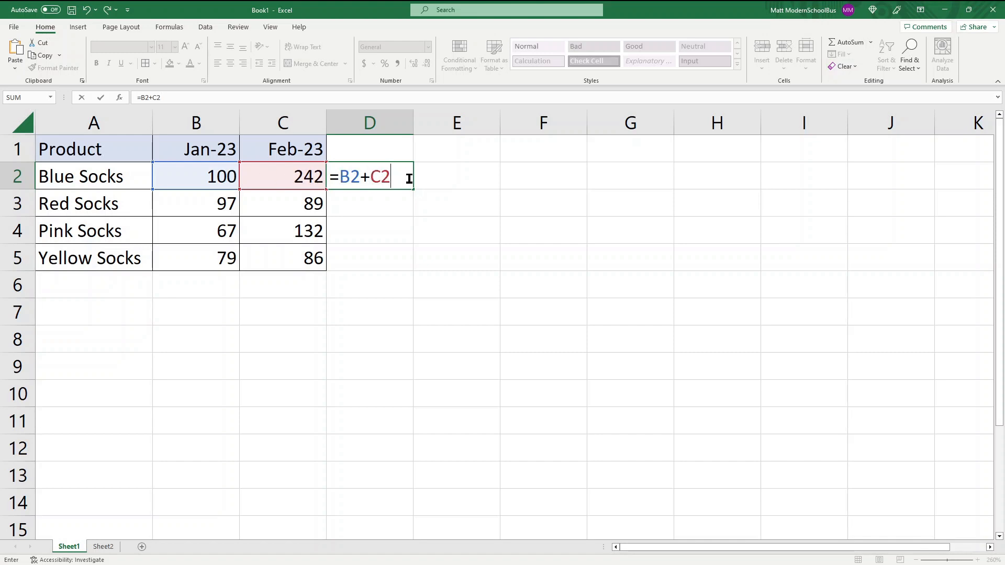
key(Return)
Review the formula in D2 and copy it to D3:D5 for the remaining sock products
click(382, 173)
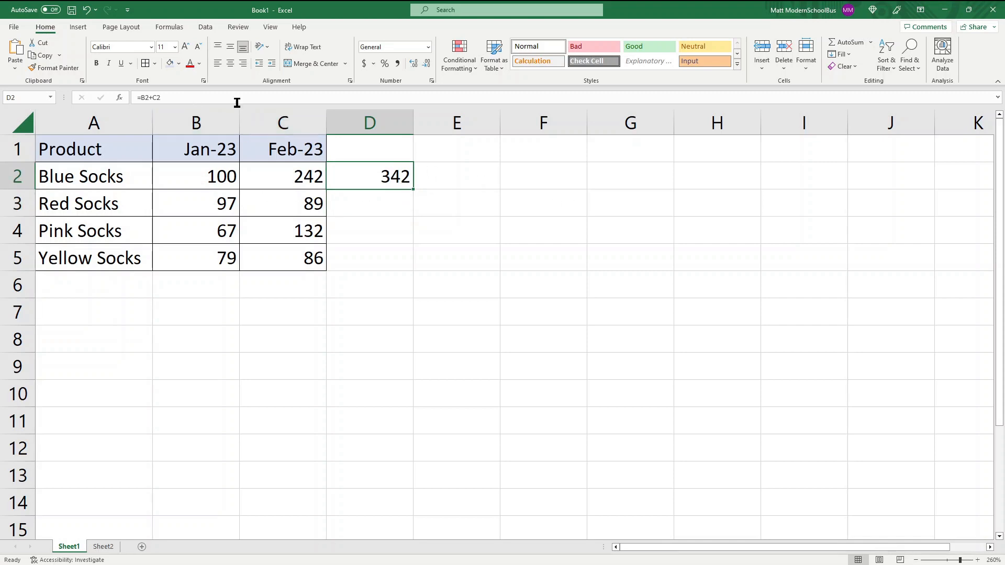
click(193, 96)
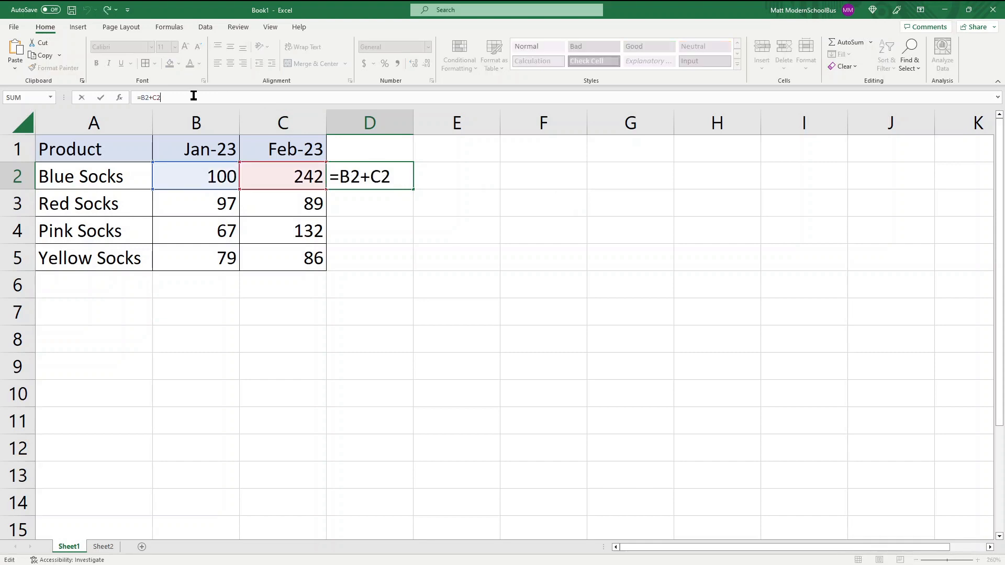
key(Escape)
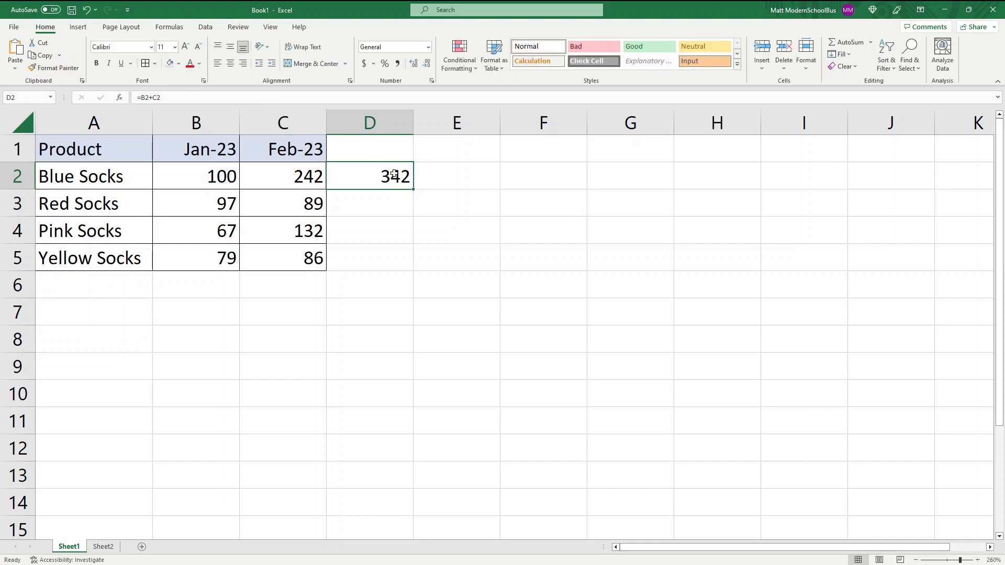
key(ctrl+c)
drag(387, 210, 382, 261)
key(ctrl+v)
Examine the copied formulas in D3, D4 and D5 to check which cells each one references
click(386, 198)
click(189, 100)
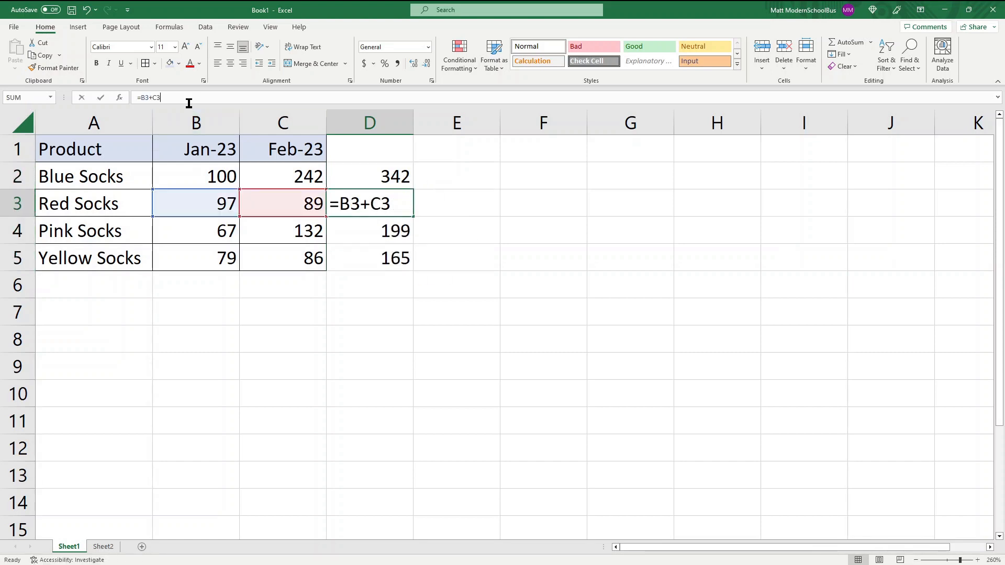
key(Return)
click(240, 99)
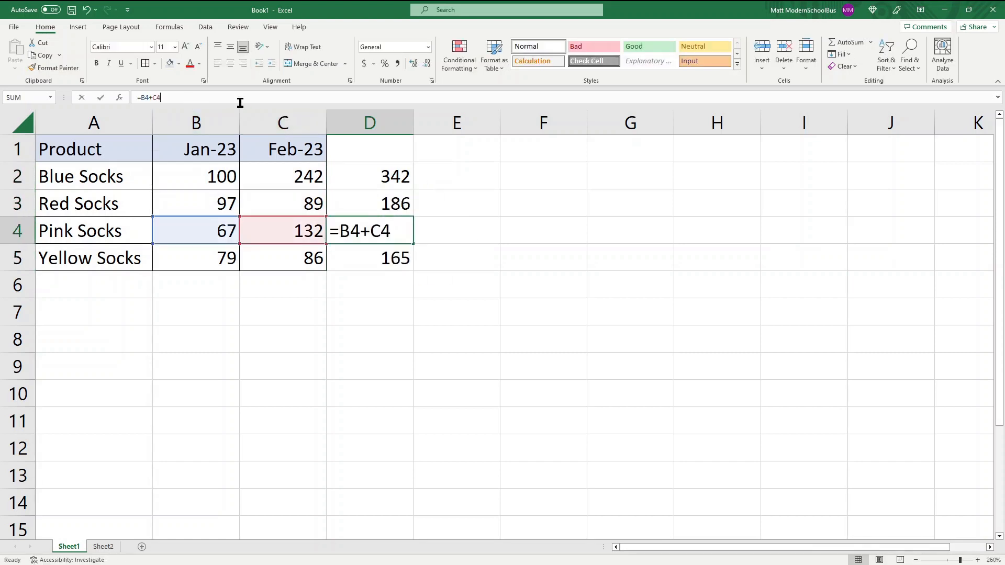
key(Return)
click(181, 96)
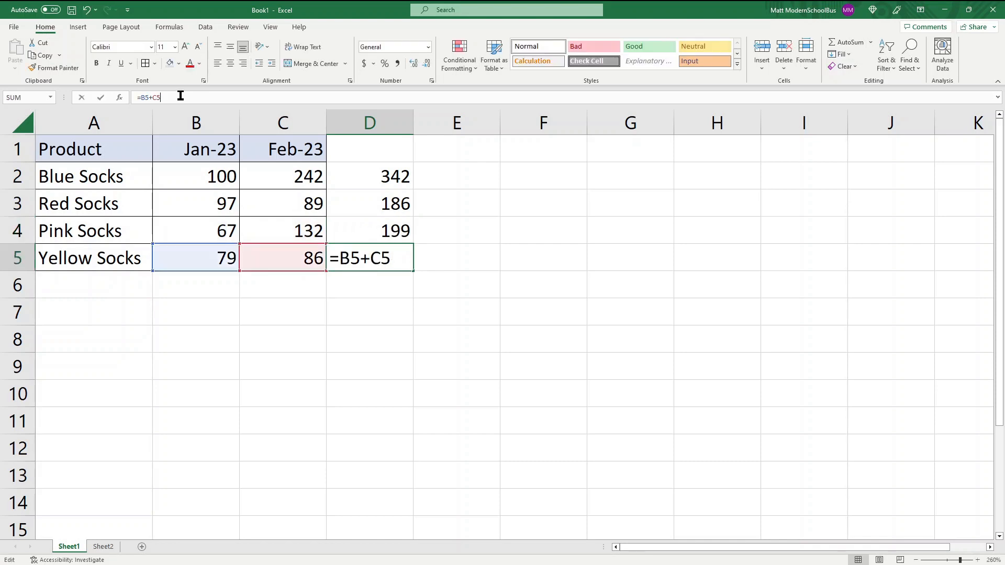
key(Escape)
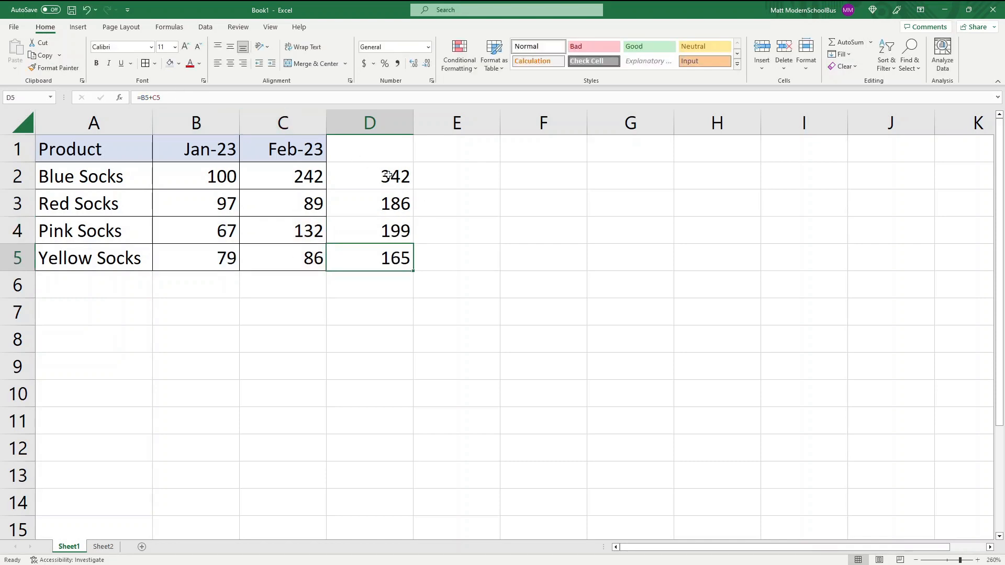
Clear D2:D5 and rebuild the formula =B2+C2 in D2 by picking the two Blue Socks cells as references
drag(392, 177, 396, 264)
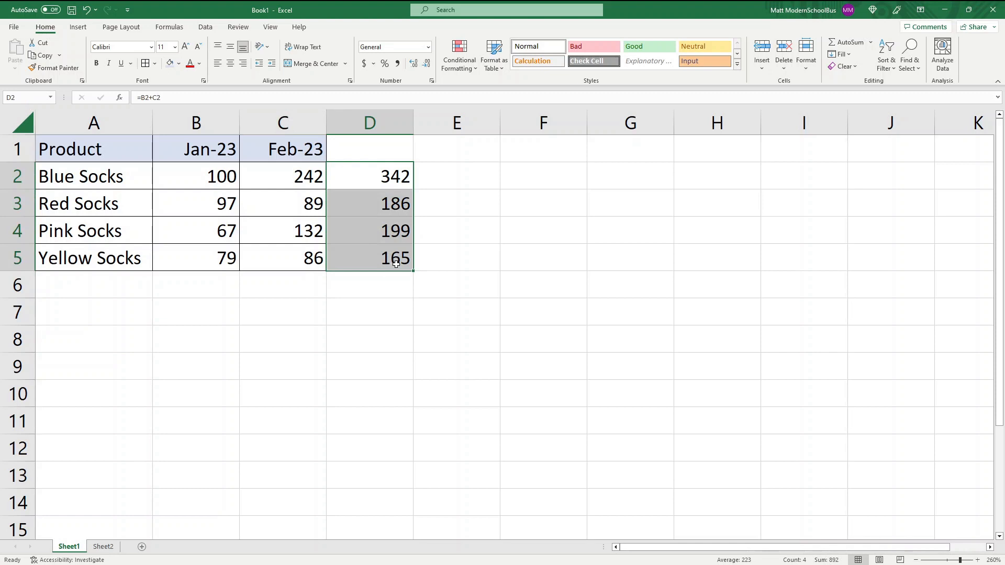
key(Delete)
click(388, 174)
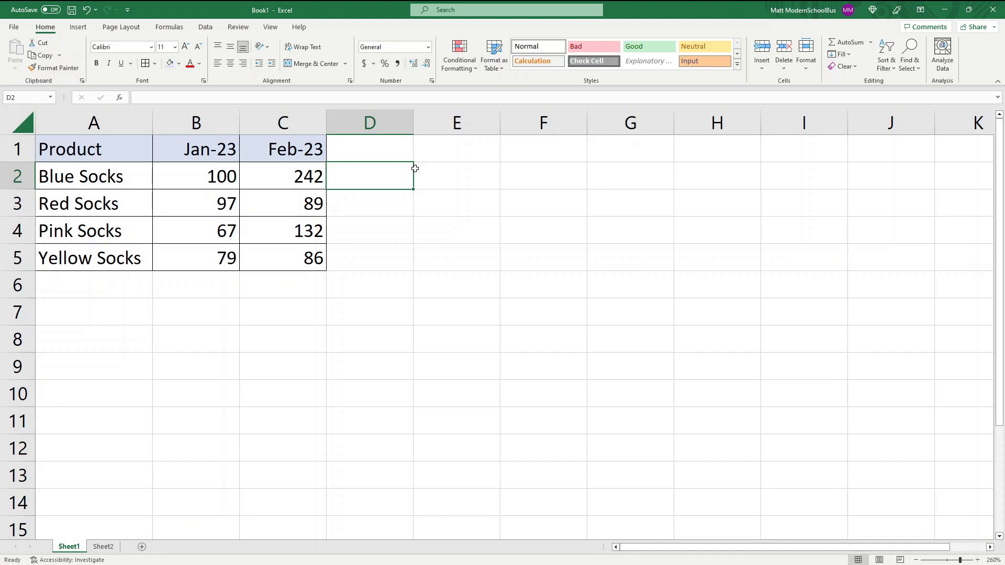
text(=)
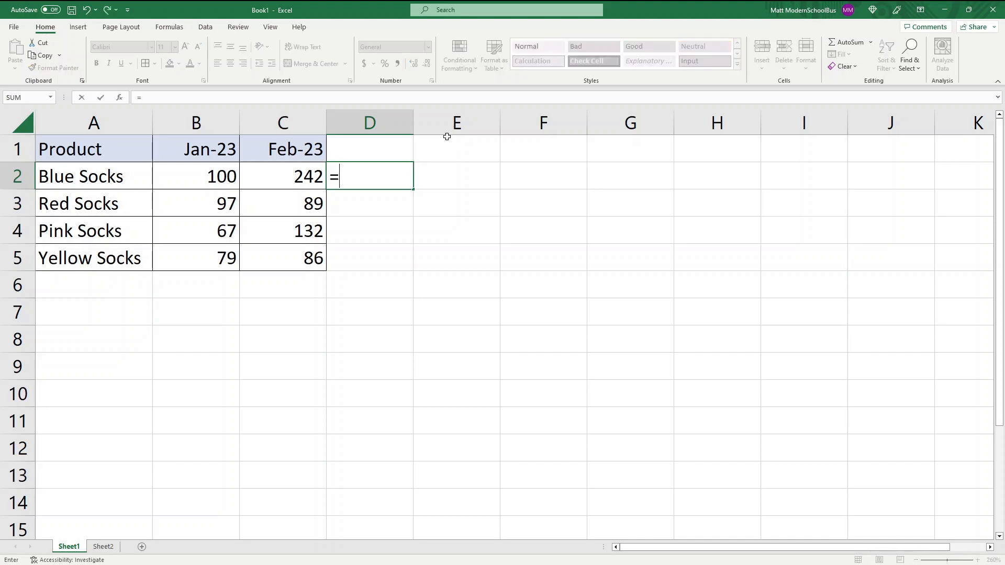
click(214, 178)
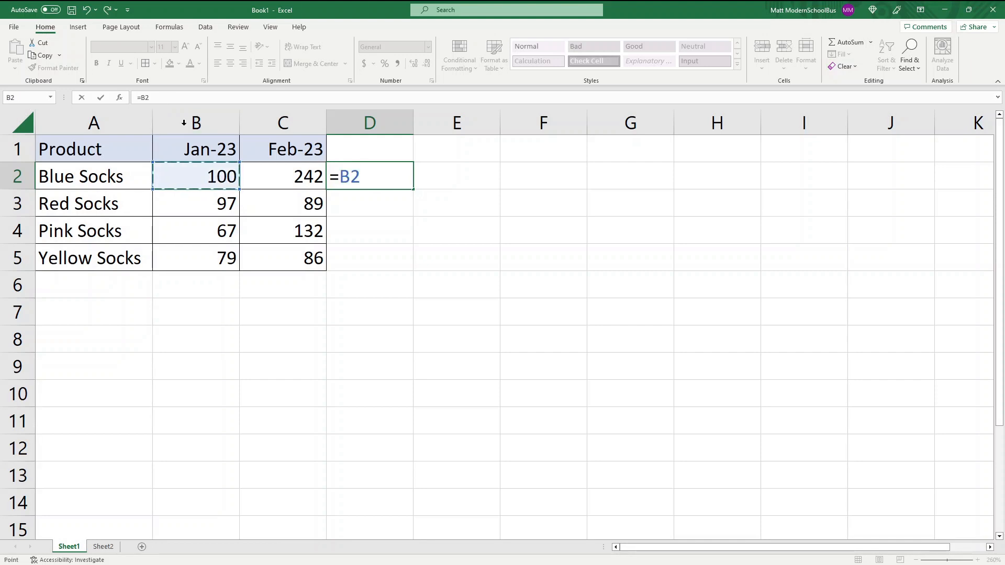
text(+)
click(302, 176)
click(191, 98)
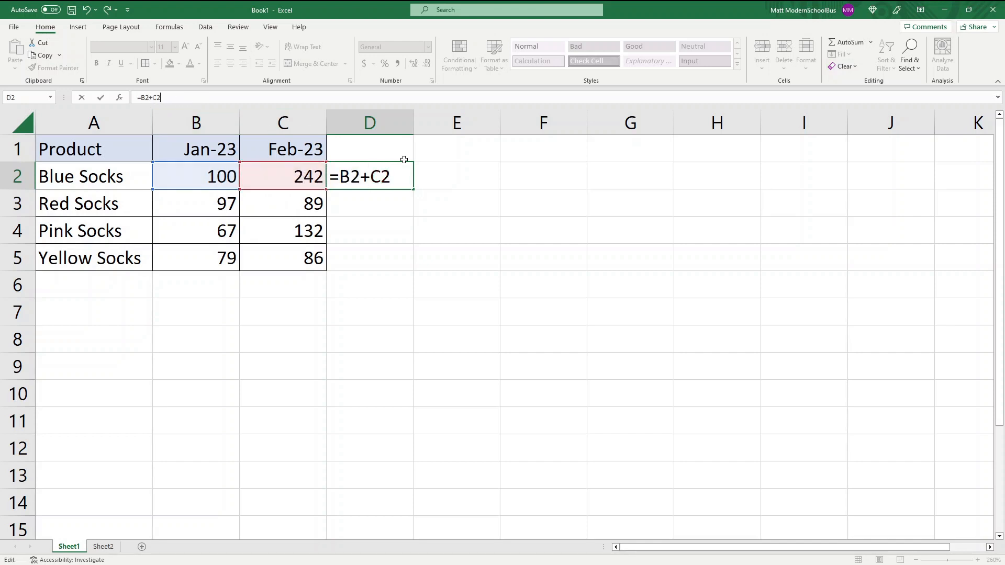
key(Return)
Copy the addition formula from D2 to D3:D5
click(372, 176)
key(ctrl+c)
drag(375, 199, 387, 264)
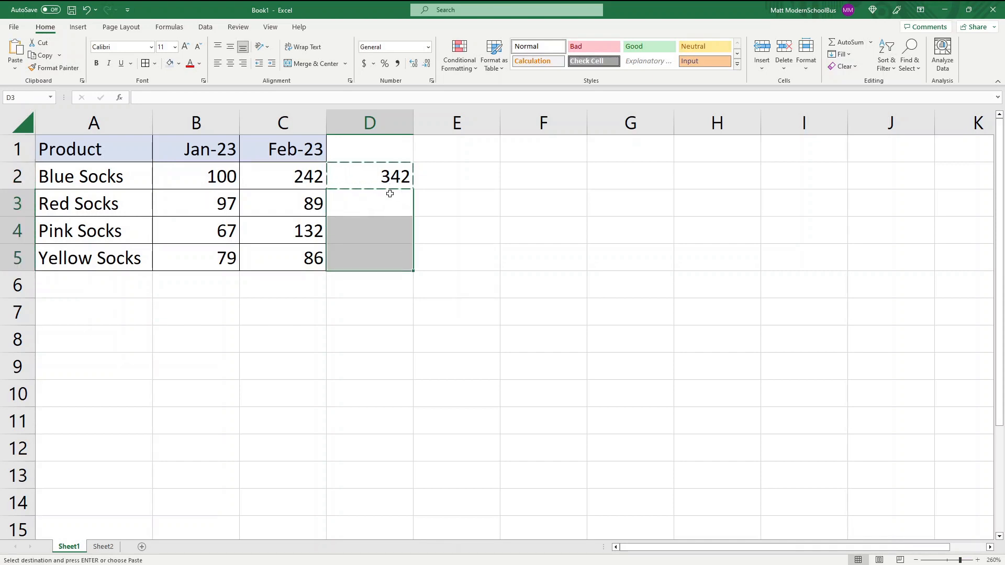
key(ctrl+v)
Check the cell references of the pasted formulas for Red, Pink and Yellow Socks in column D
click(372, 202)
click(211, 97)
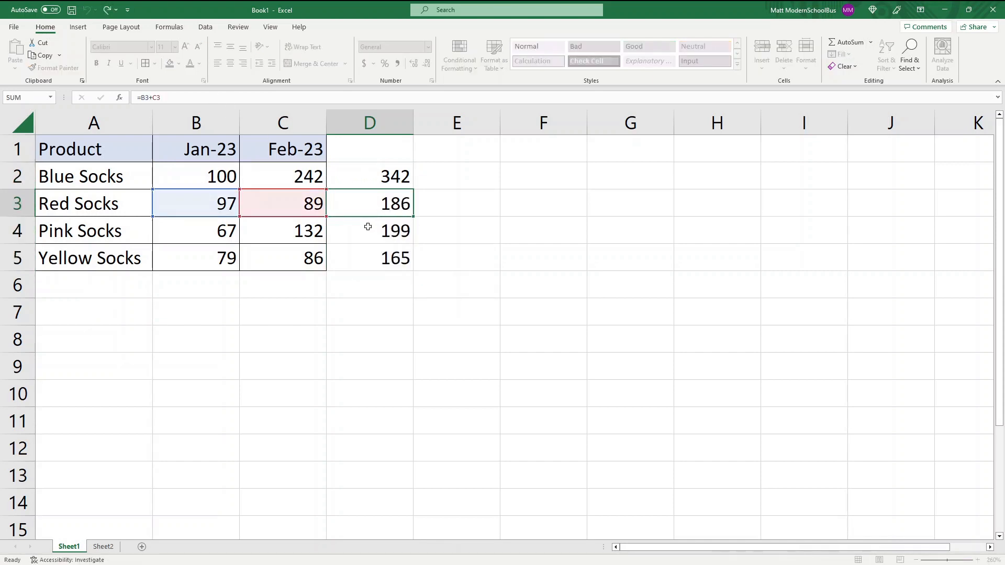
click(367, 227)
click(224, 98)
click(378, 247)
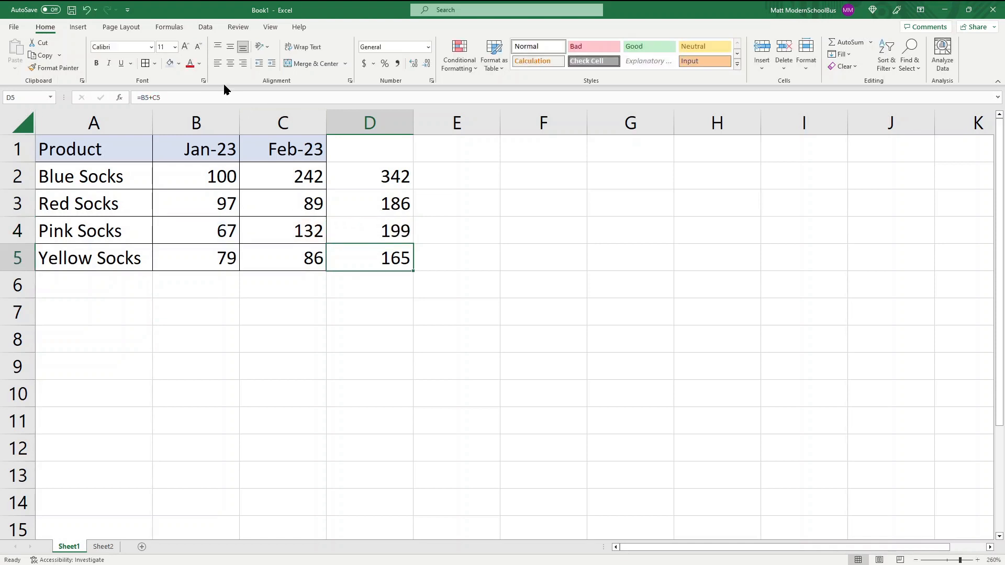
click(224, 98)
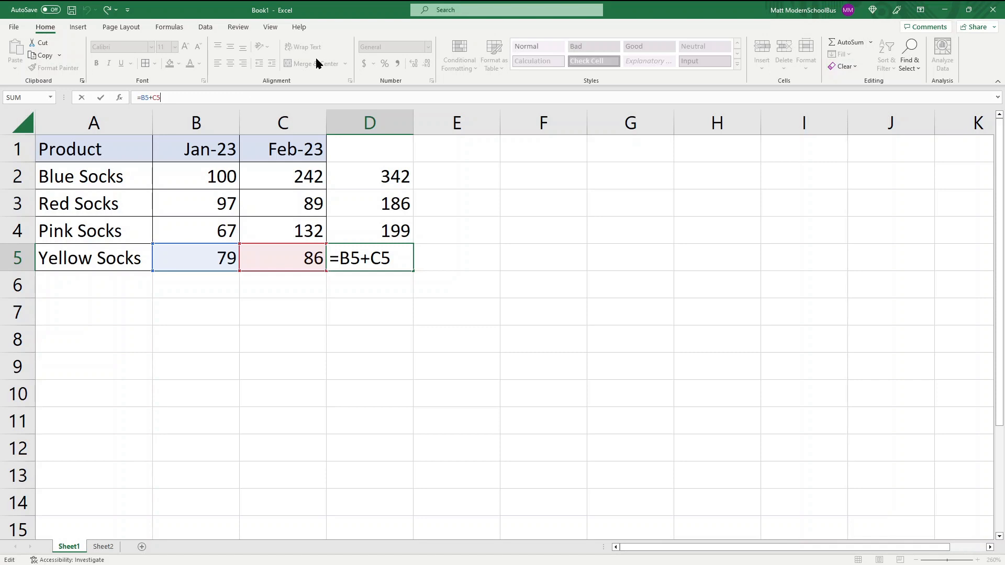
key(Escape)
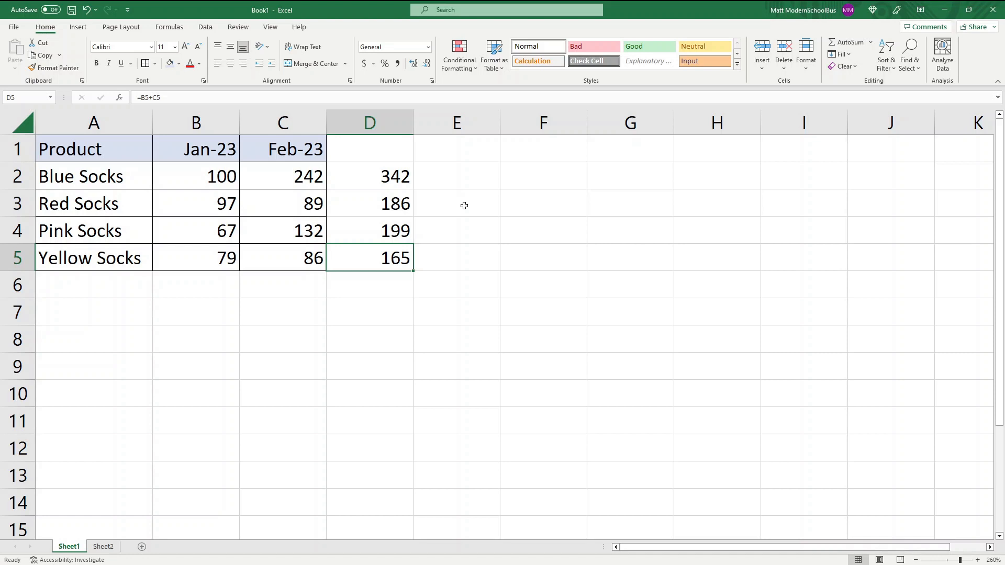
Extend the D2 formula to =B2+C2+Sheet2!A1 and check the referenced cell on Sheet2 before returning to D2
click(389, 179)
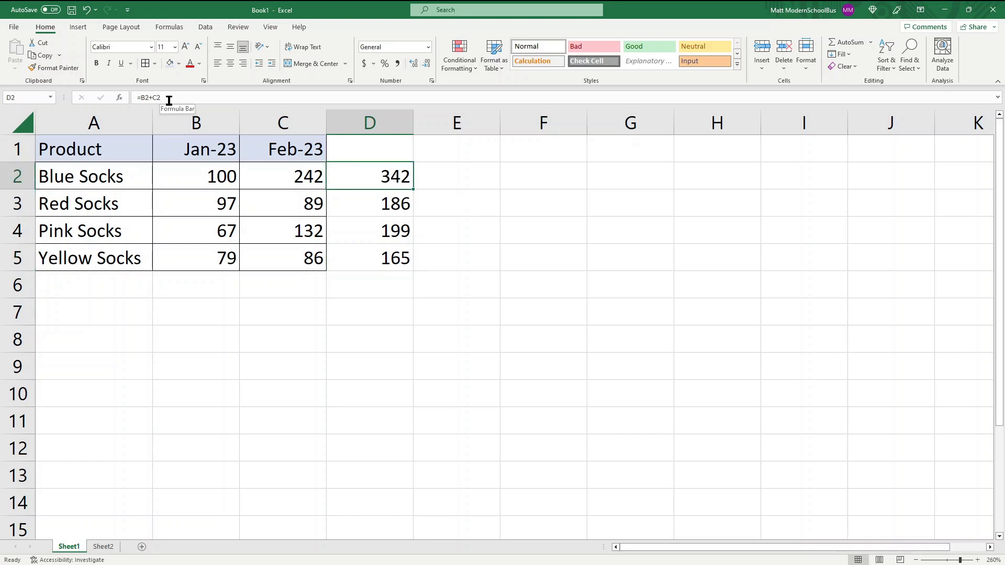
click(194, 99)
text(+)
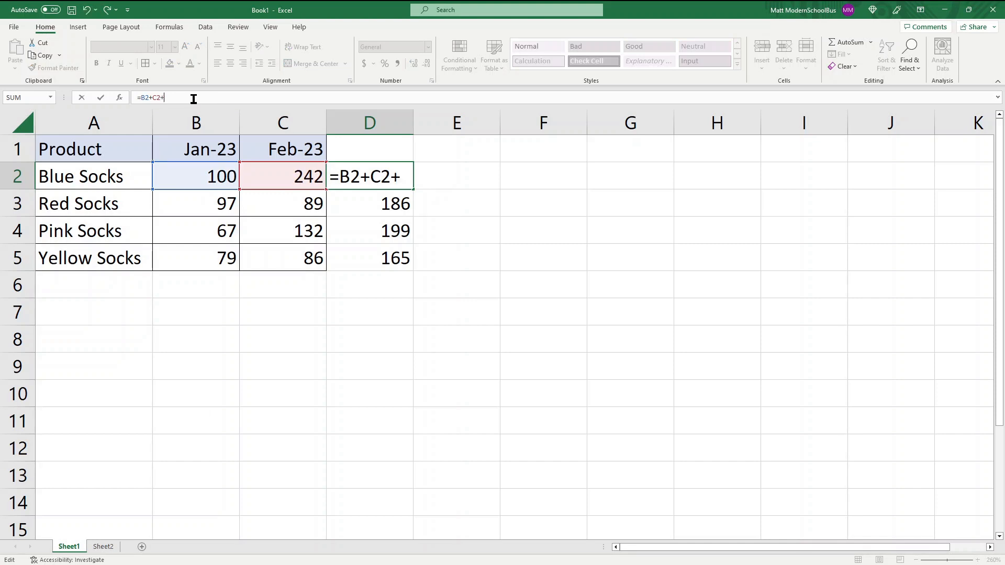
click(103, 546)
click(116, 153)
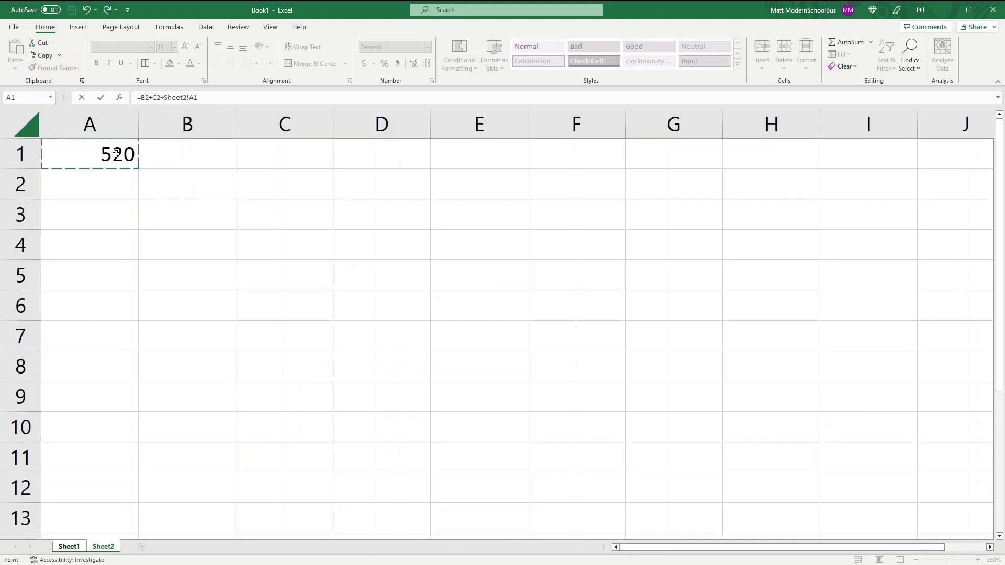
key(Return)
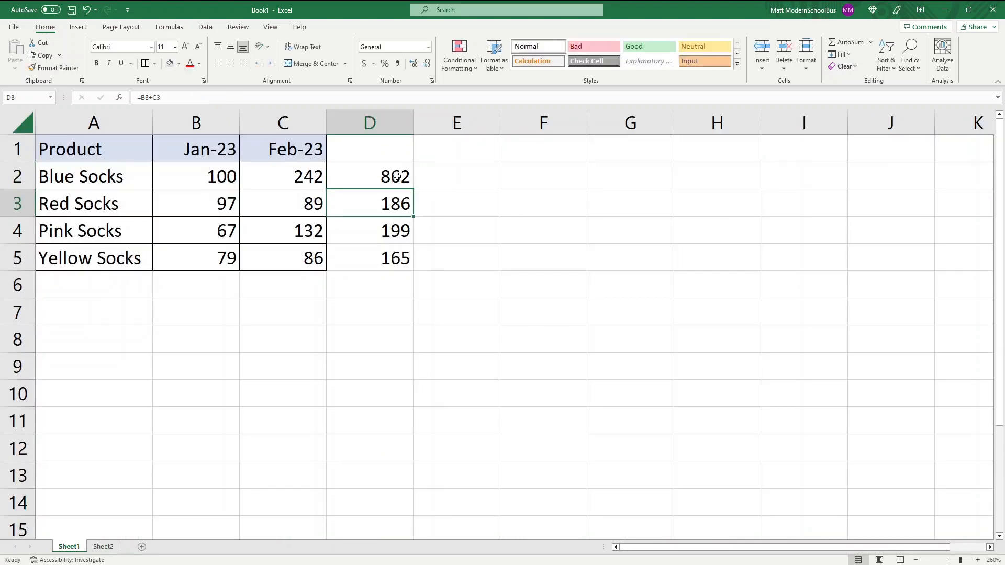
click(103, 546)
click(99, 151)
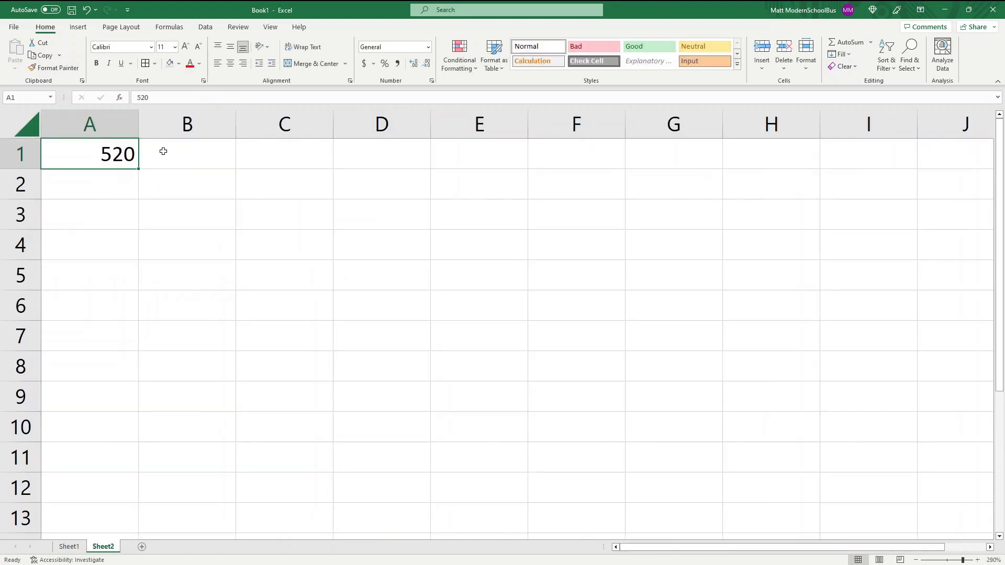
click(69, 547)
click(385, 179)
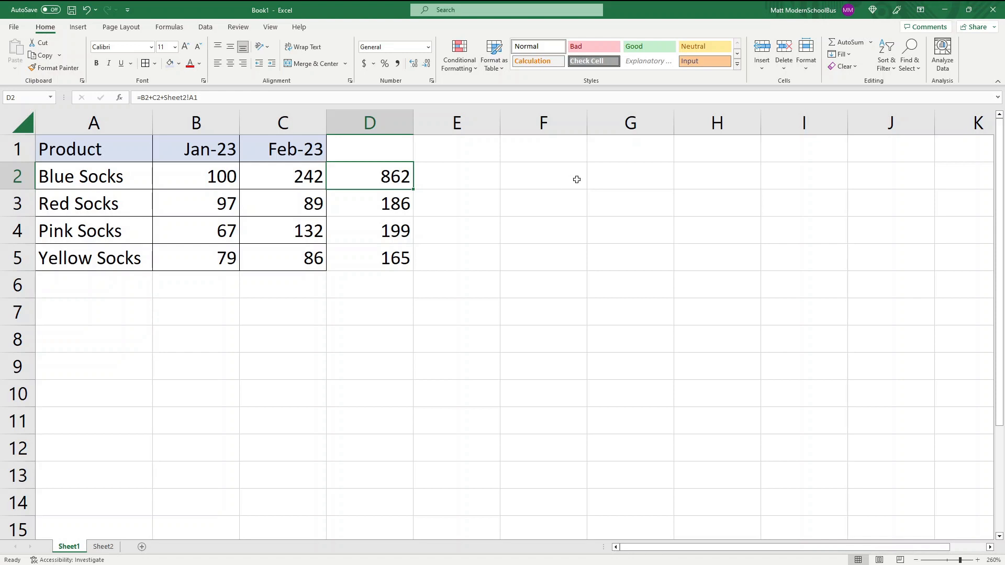
Delete the formulas in D2:D5 on Sheet1
drag(402, 255, 393, 172)
key(Delete)
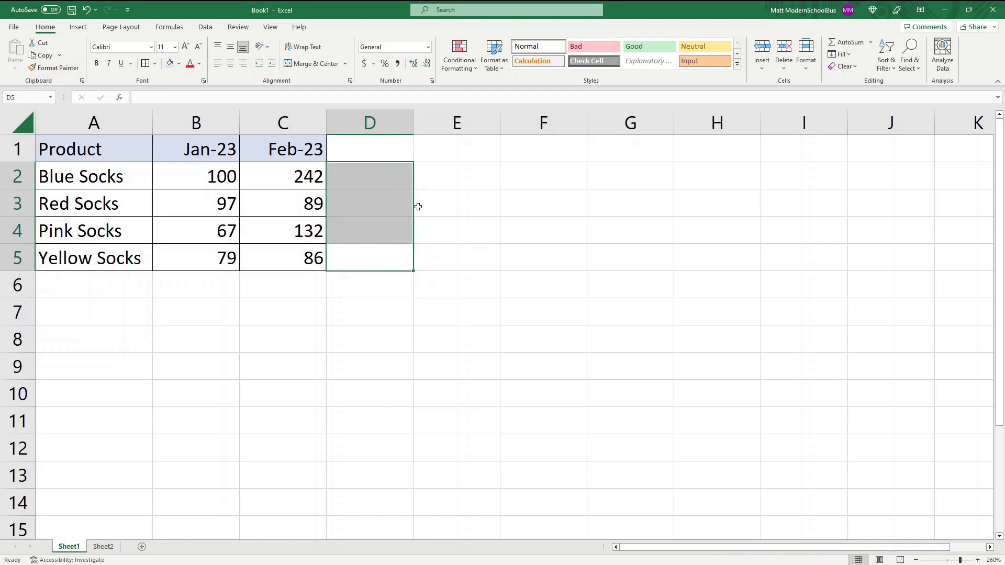
click(370, 177)
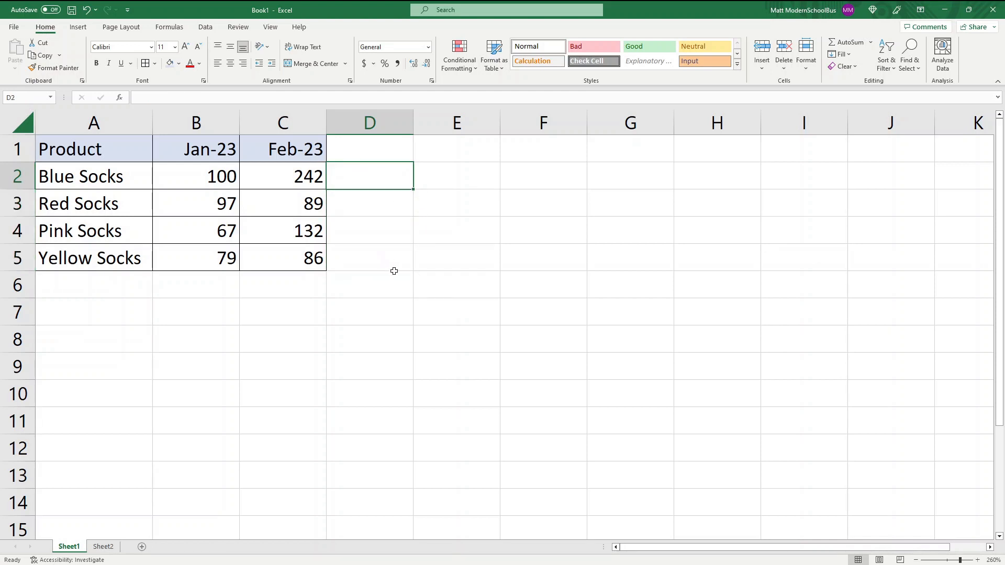
Enter the formula =SUM(B2:B5) in B6 to total the Jan-23 sales
click(229, 281)
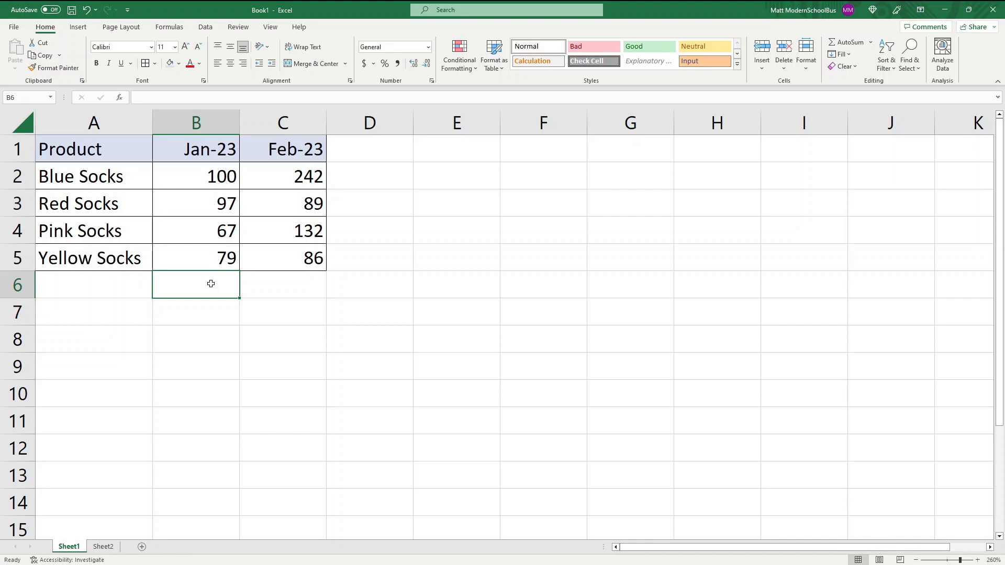
text(=)
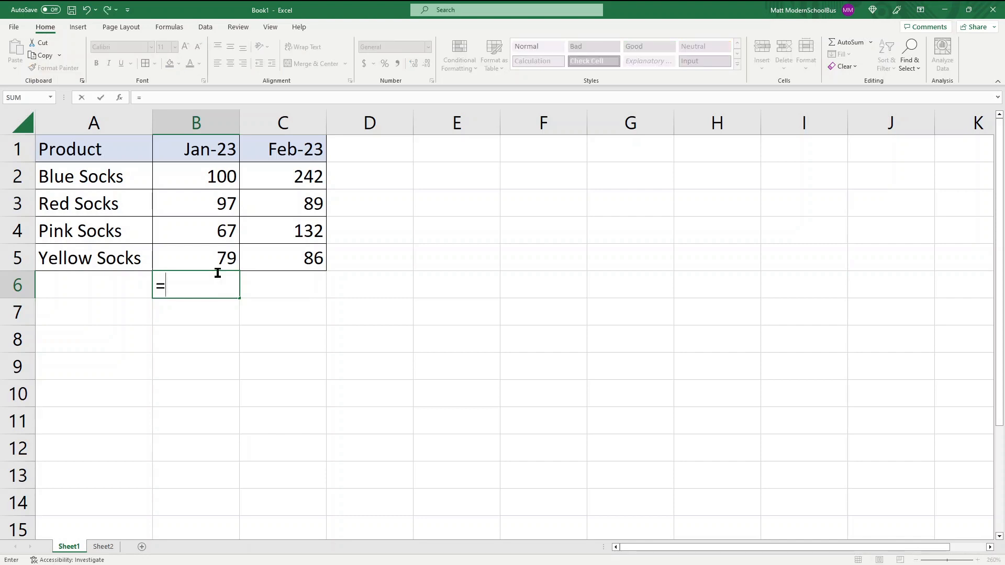
text(SUM)
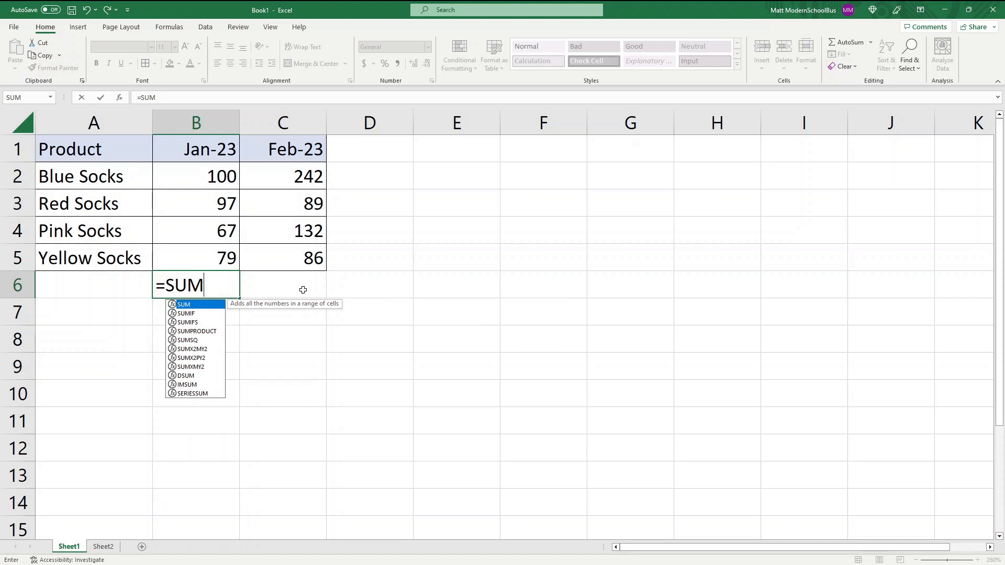
text(()
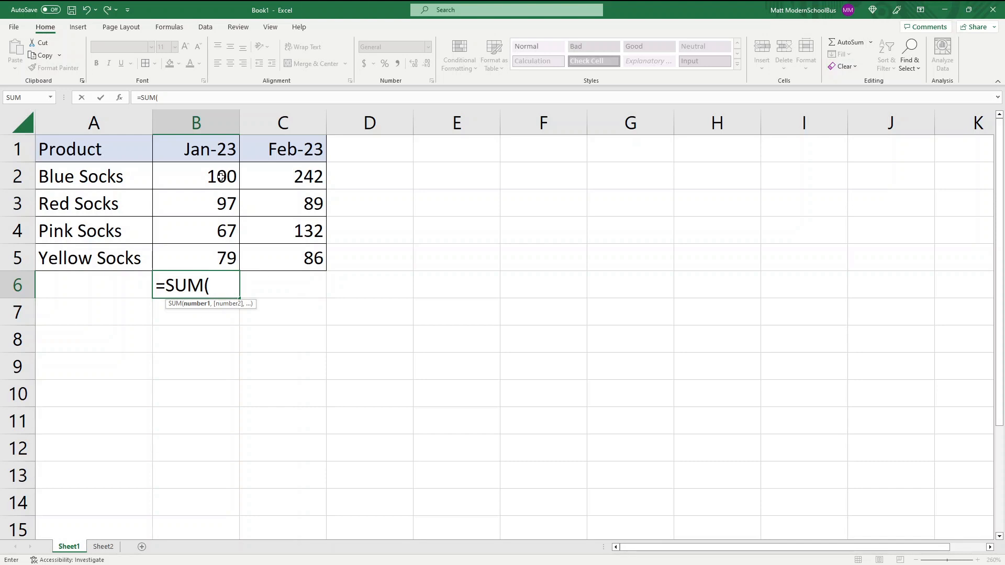
click(186, 95)
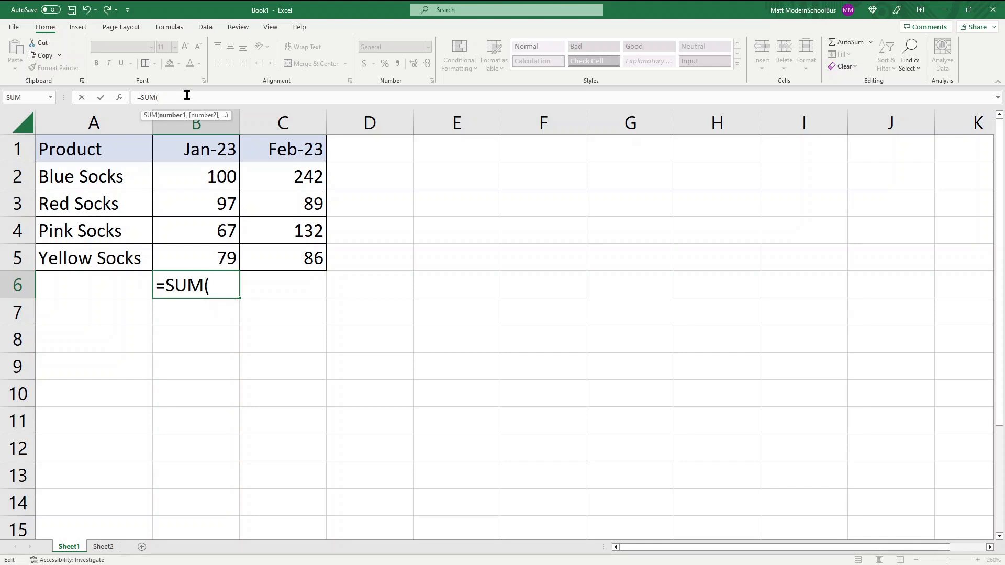
text(B)
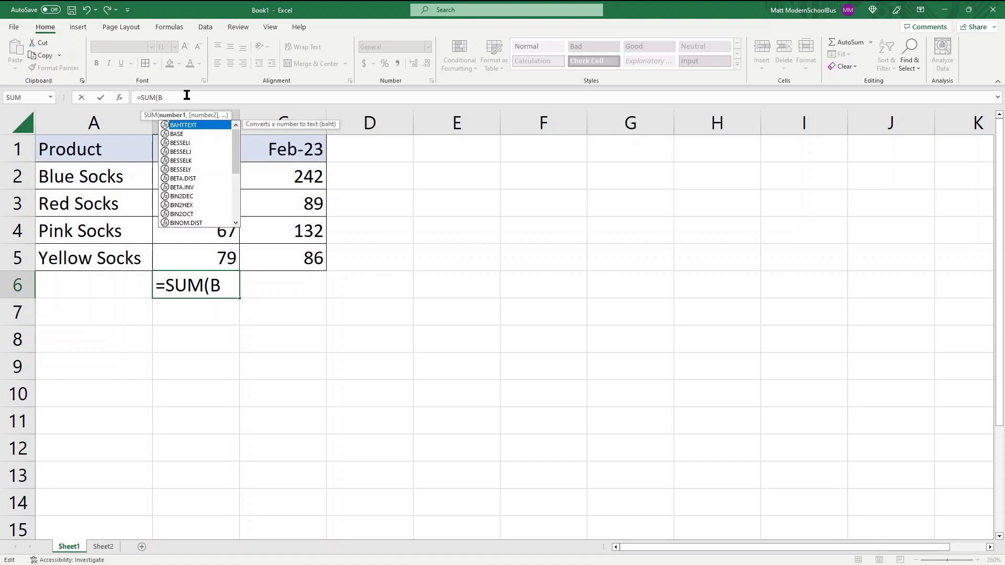
text(2)
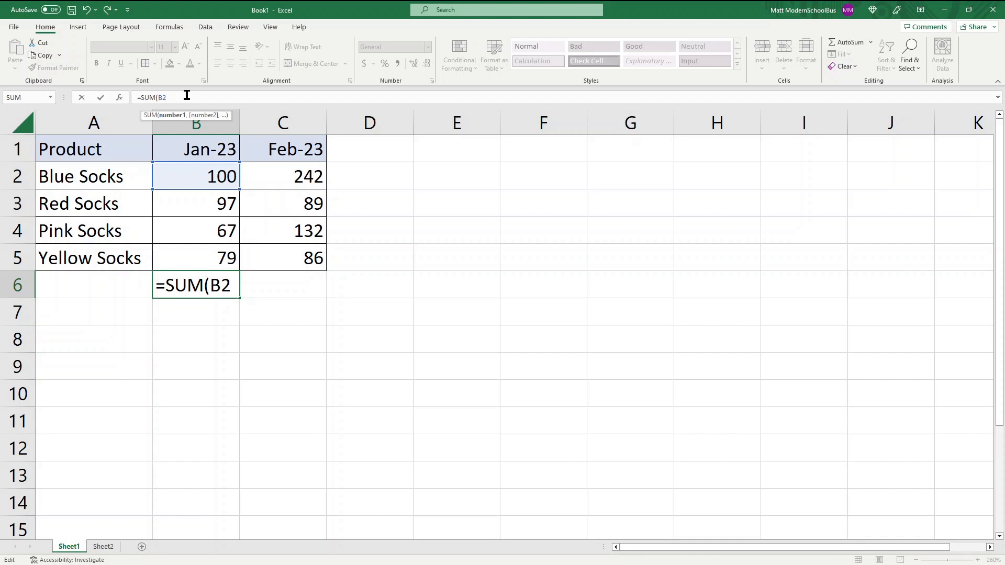
text(:B5))
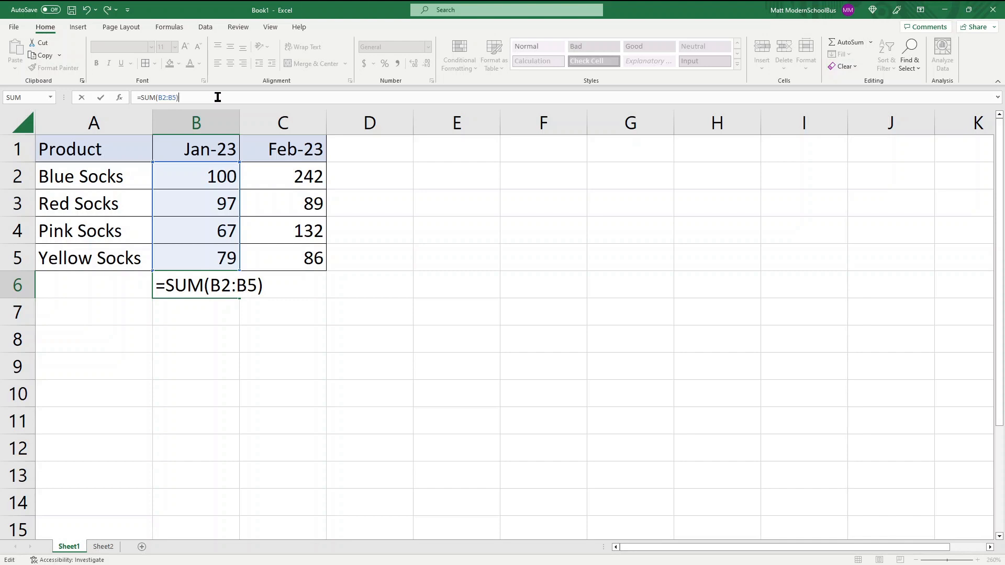
key(Return)
Check the range referenced by the SUM formula in B6, and clear that cell
click(229, 289)
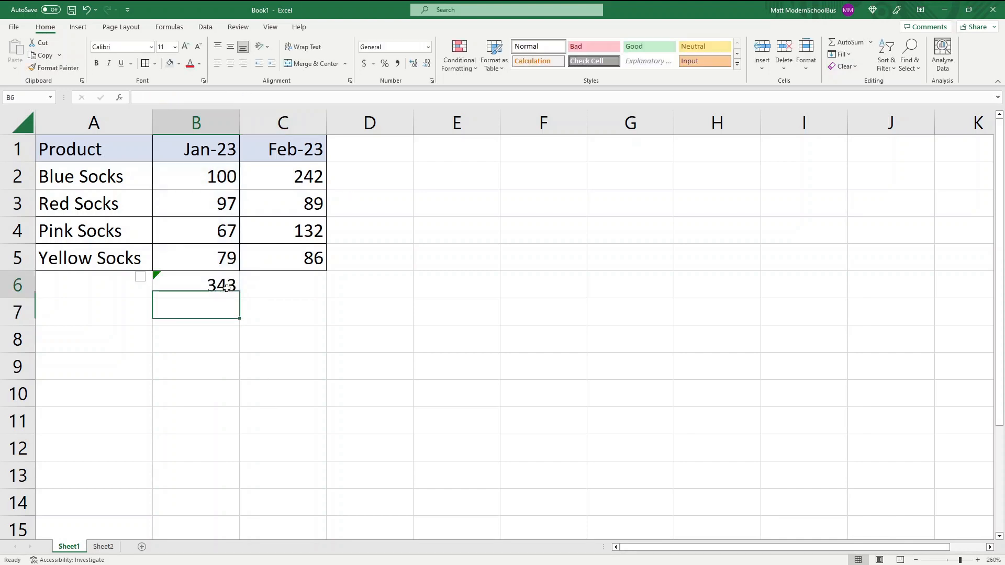
click(167, 98)
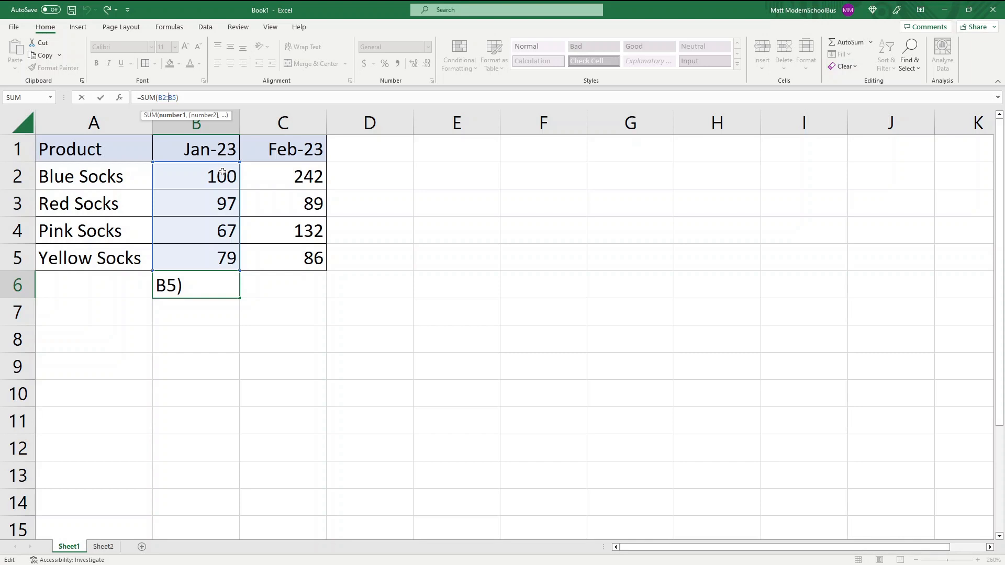
key(Escape)
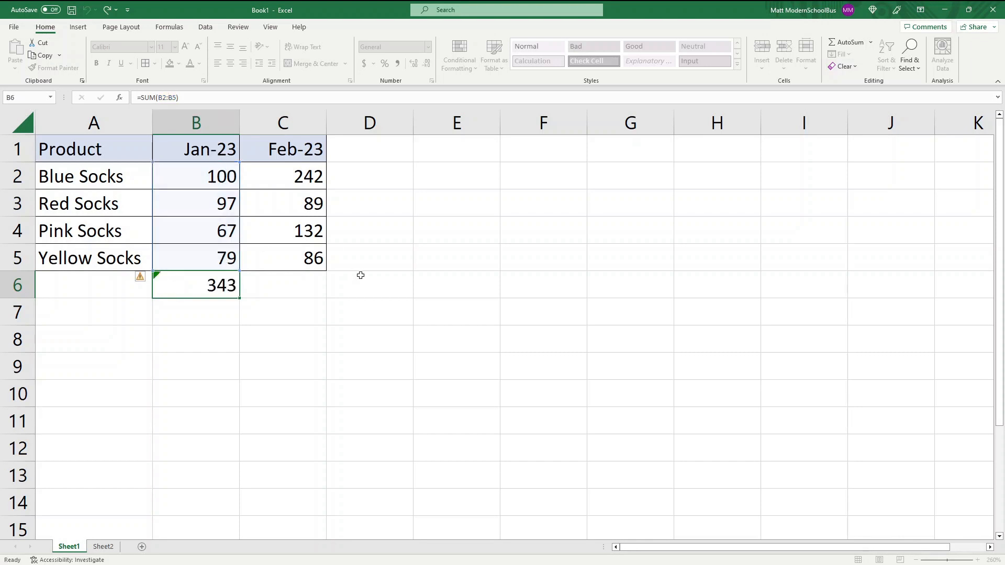
key(Delete)
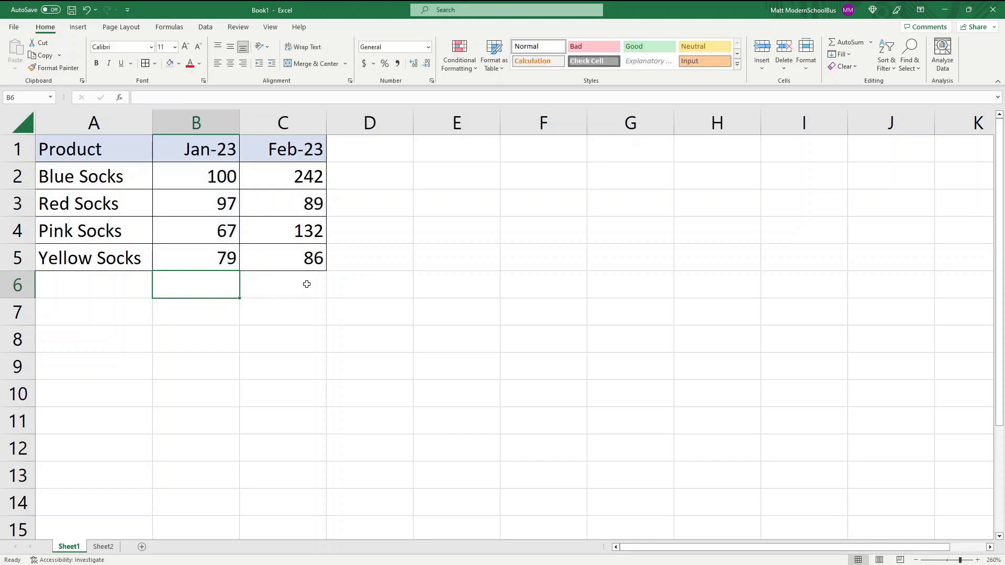
Build =SUM(B2:B5) in B6 using the suggested SUM function and selecting the Jan-23 values on the sheet as its range
text(=sum)
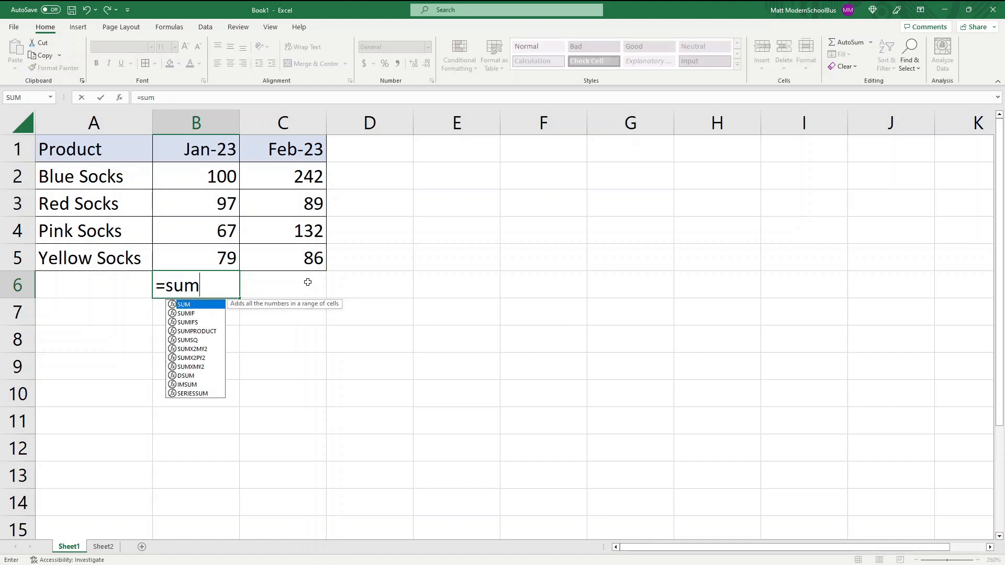
key(Tab)
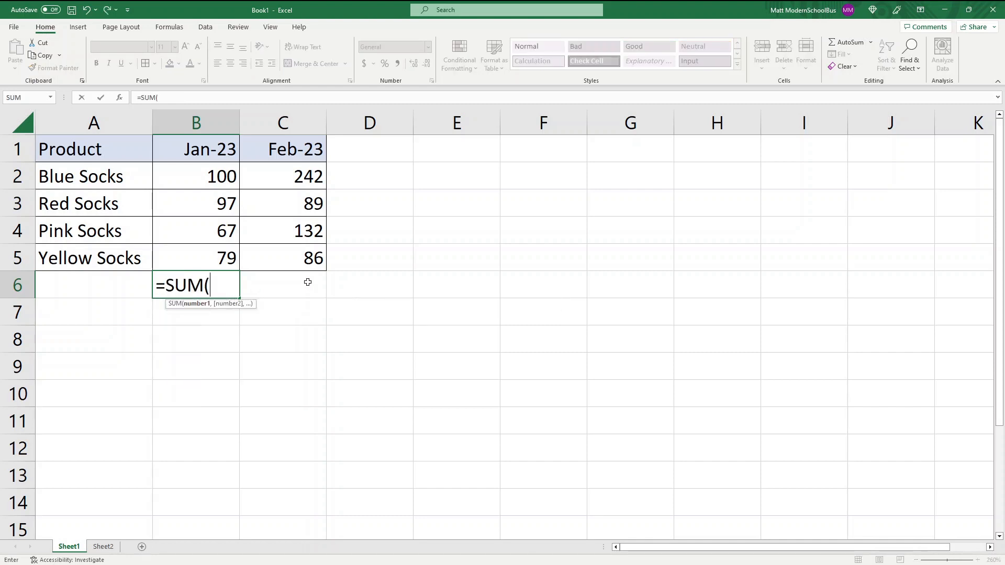
click(210, 174)
drag(210, 173, 208, 252)
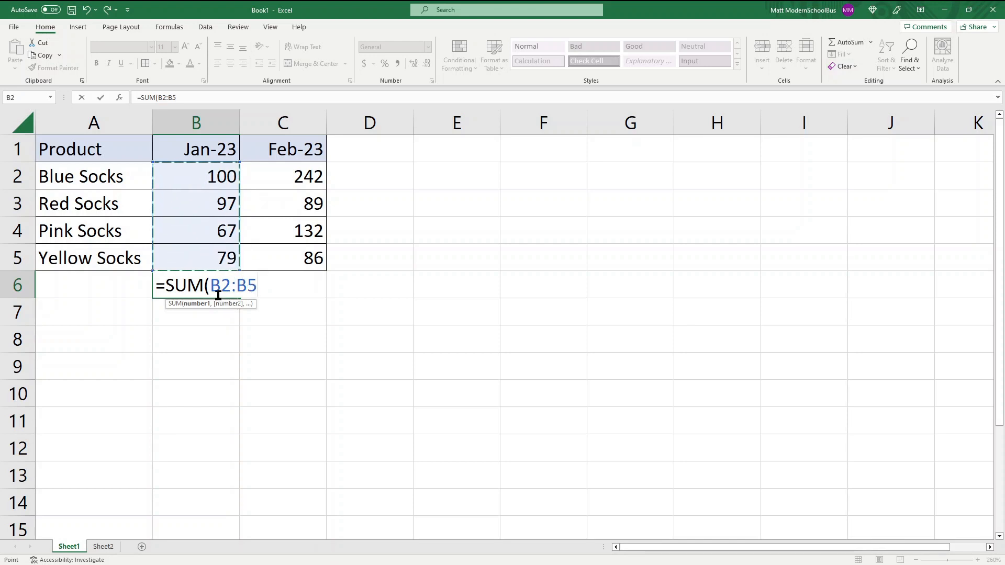
click(204, 96)
text())
key(Return)
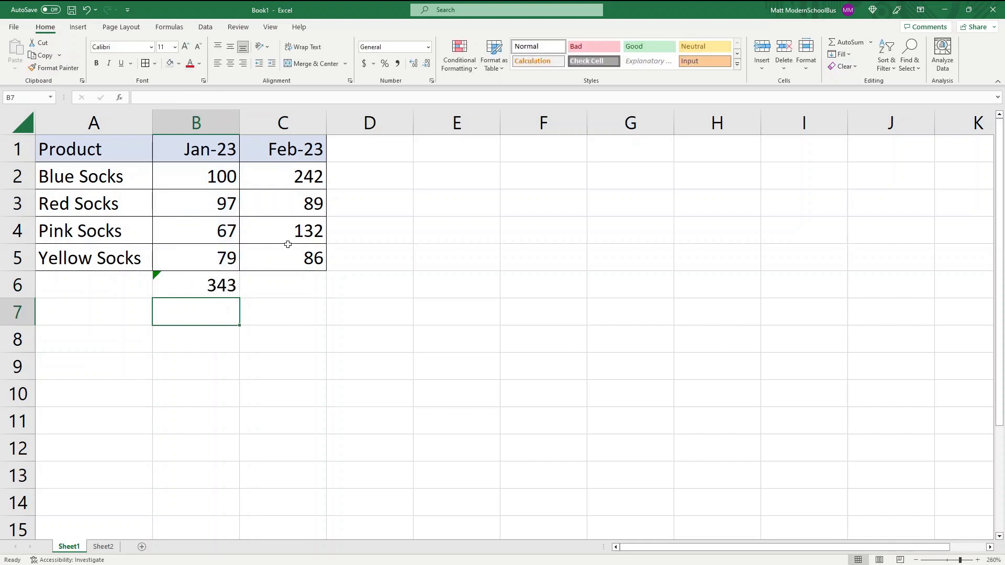
Copy the SUM formula from B6 to C6 to total the Feb-23 column
click(210, 284)
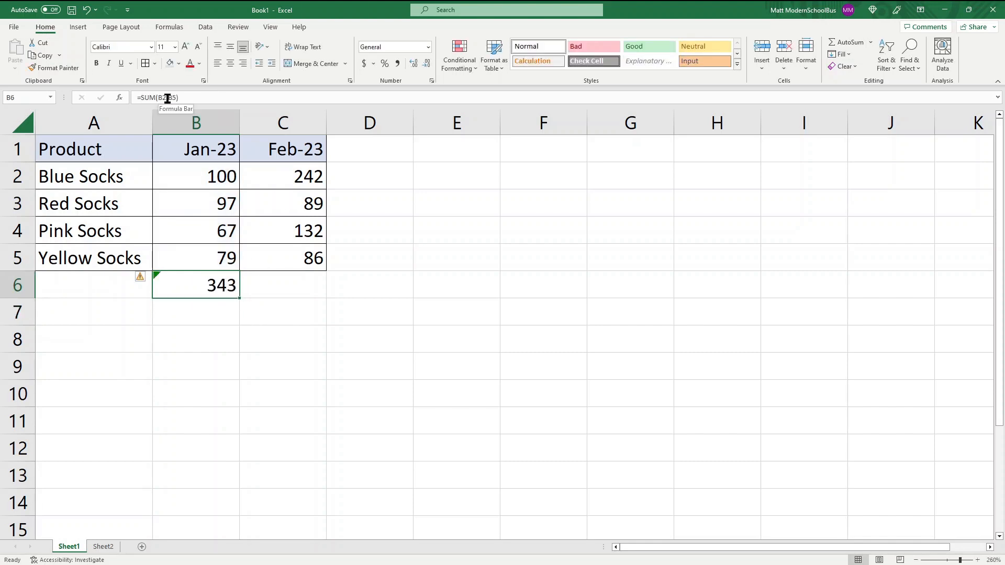
key(ctrl+c)
click(271, 285)
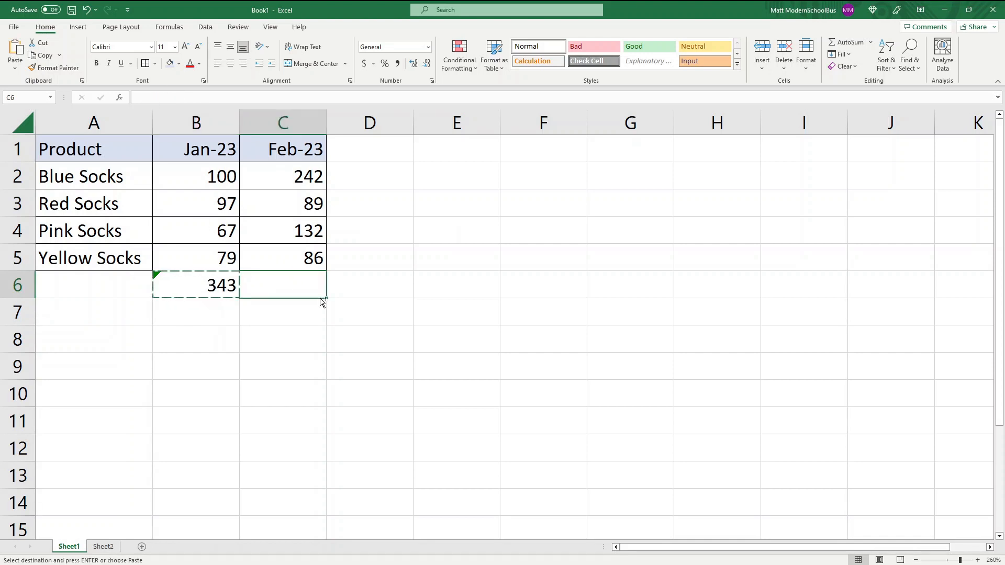
key(ctrl+v)
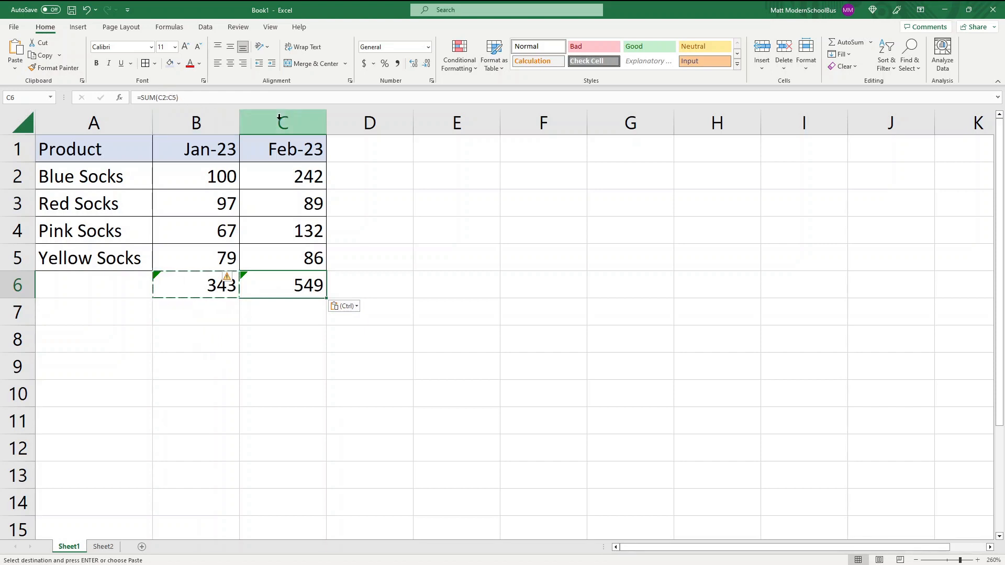
Check the range referenced by the pasted formula in C6, and delete the SUM formulas in B6:C6
click(208, 281)
click(248, 281)
click(168, 98)
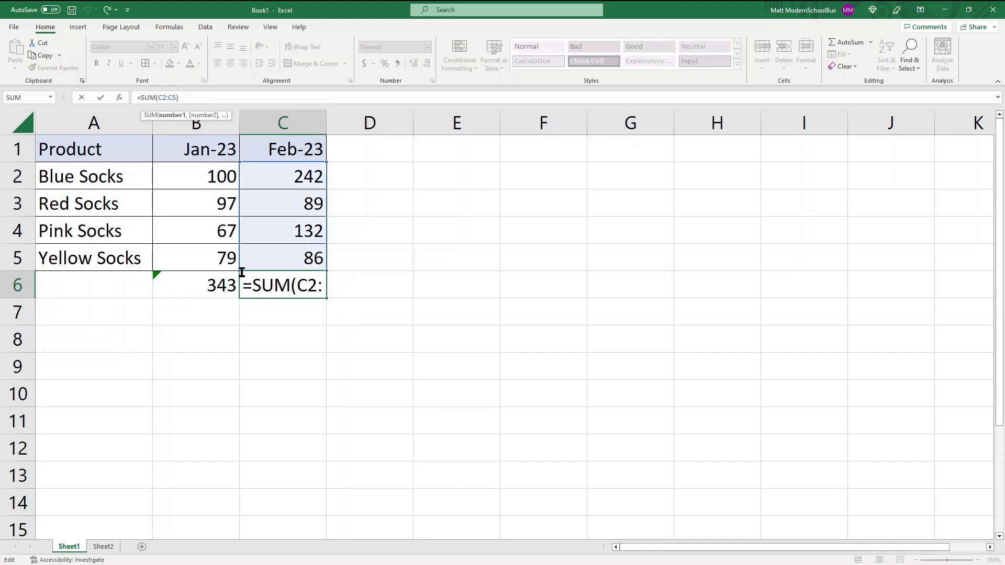
key(Return)
drag(207, 284, 251, 281)
key(Delete)
Total the Jan-23 and Feb-23 columns with AutoSum, placing =SUM(B2:B5) in B6 and =SUM(C2:C5) in C6
click(211, 281)
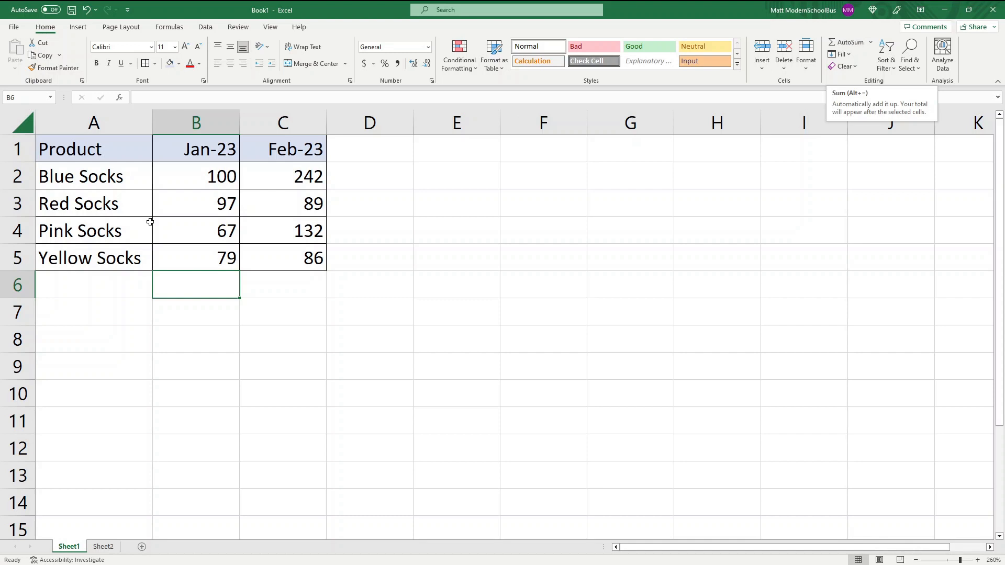
click(845, 42)
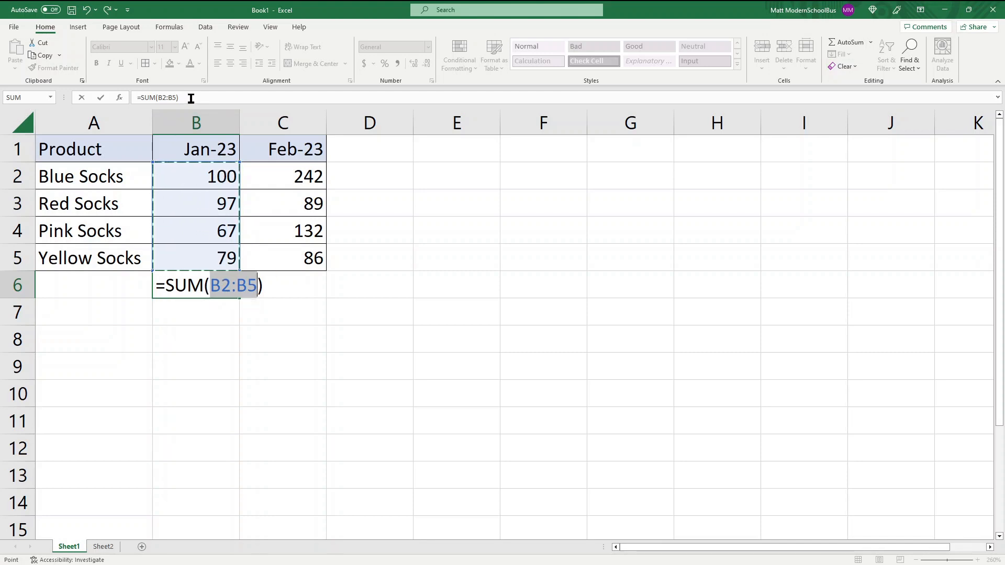
key(Return)
click(284, 282)
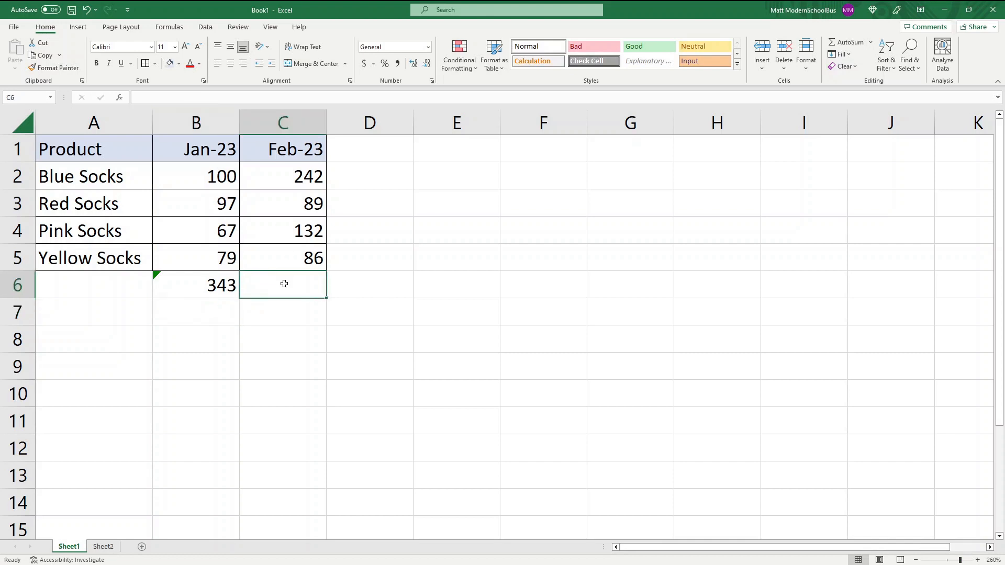
click(841, 45)
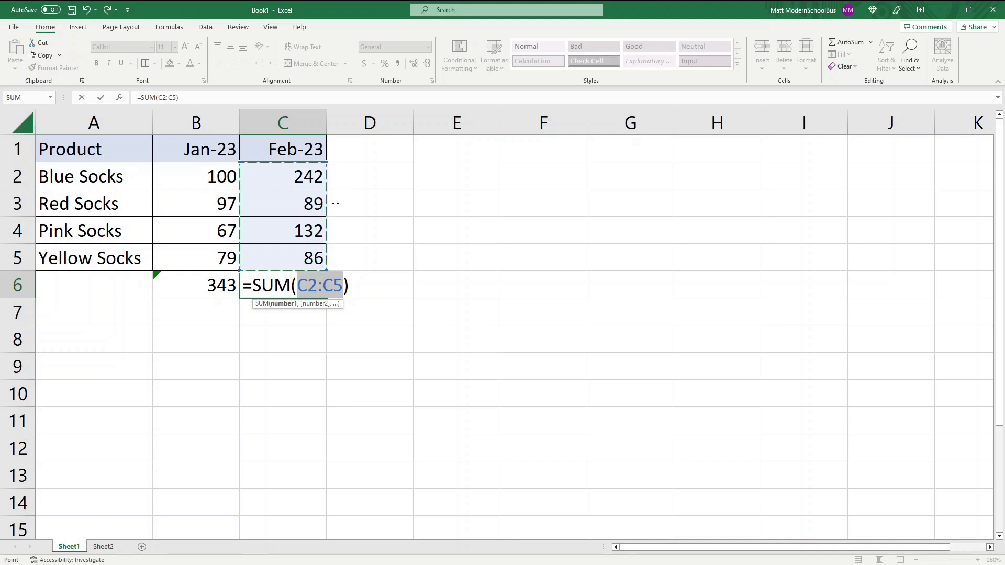
key(Return)
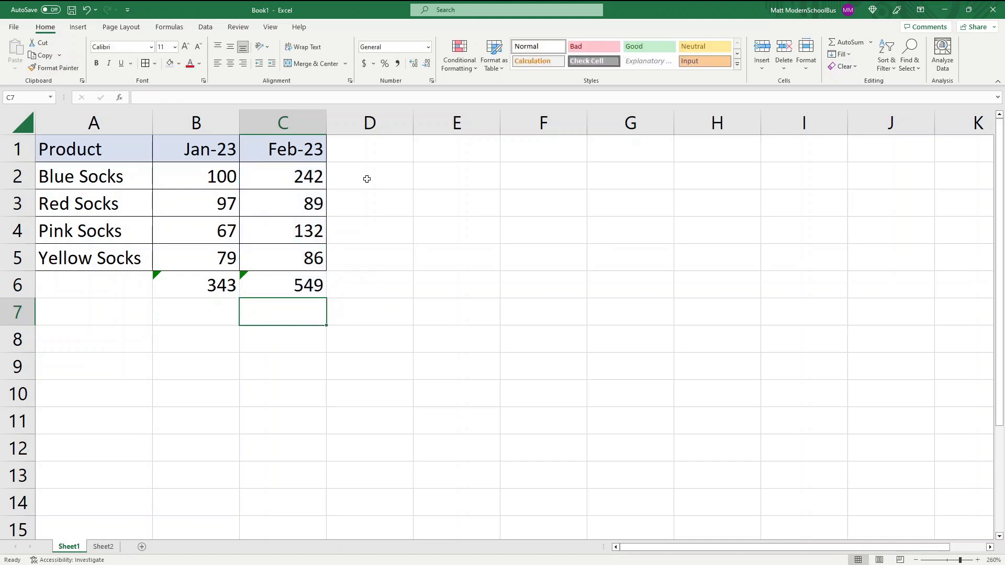
Total the Blue Socks row with AutoSum, placing =SUM(B2:C2) in D2
click(363, 176)
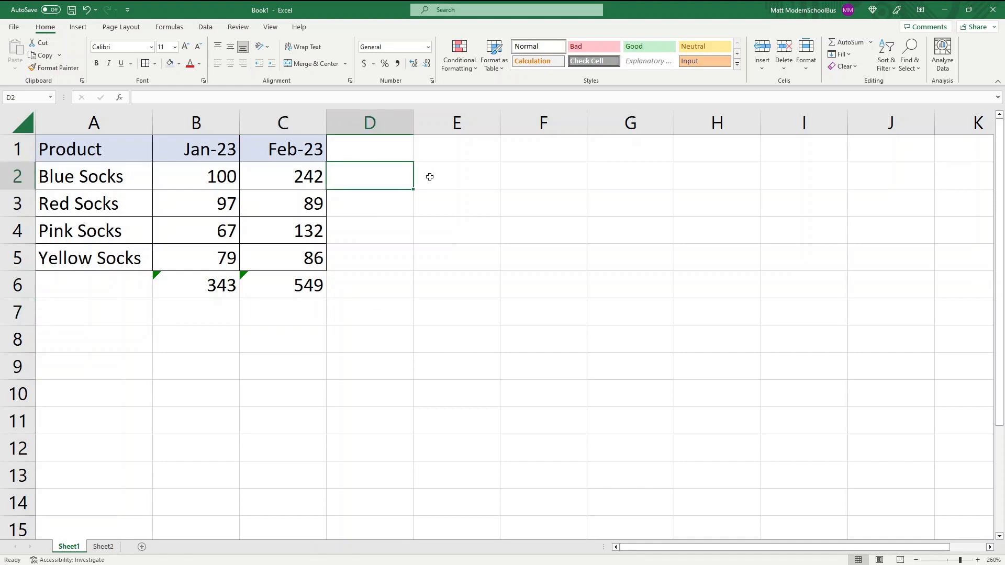
click(843, 46)
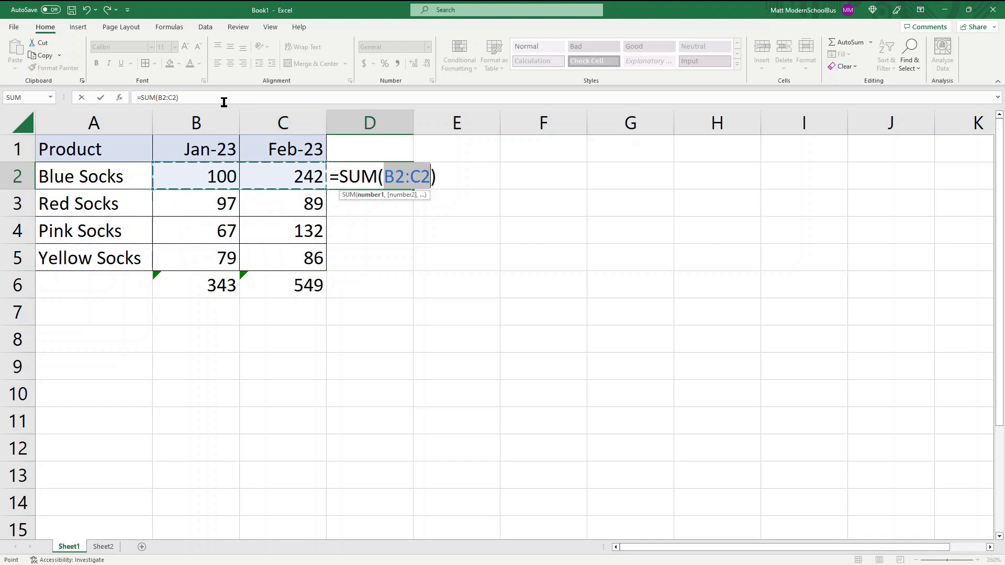
key(Return)
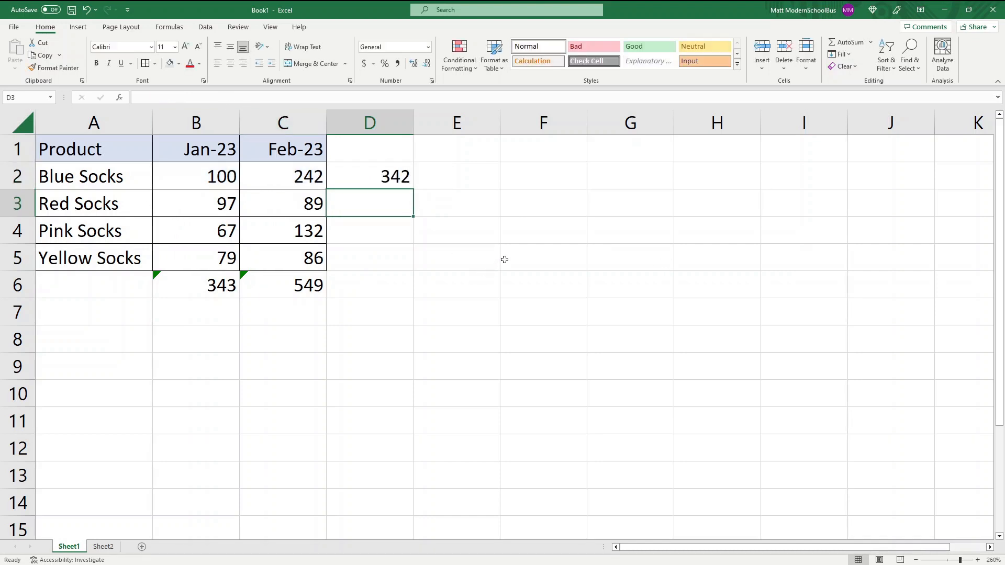